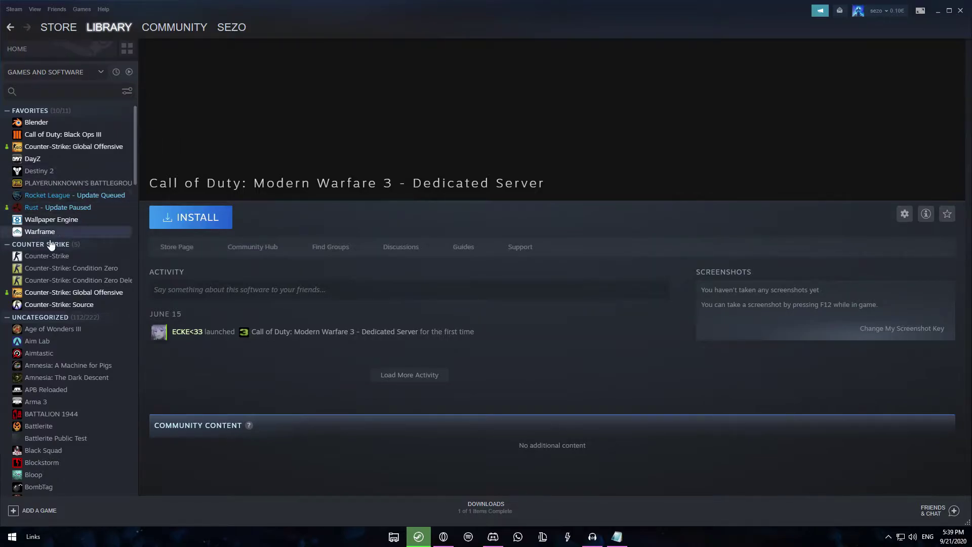
Step: Create a new regular library collection named CALL OF DUTY
mouse_move(77, 317)
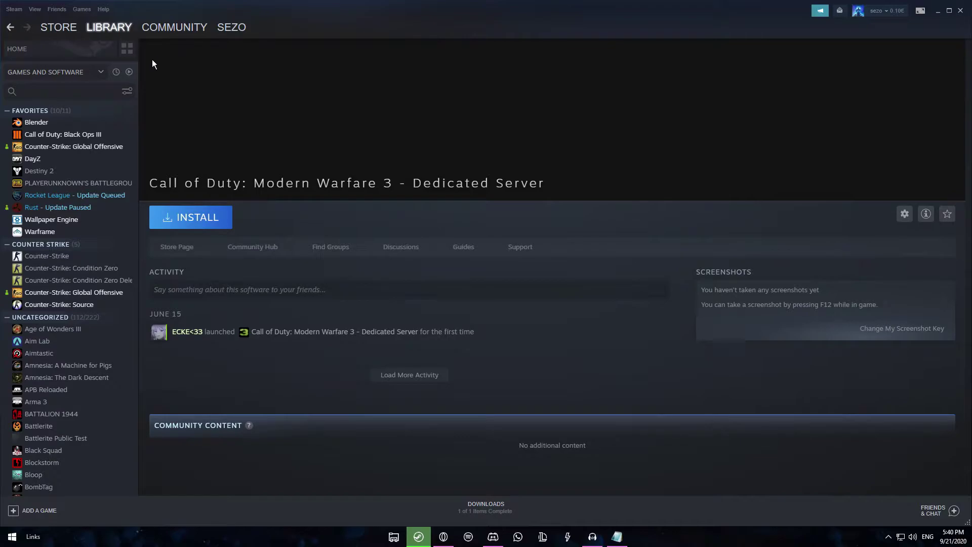
mouse_move(174, 27)
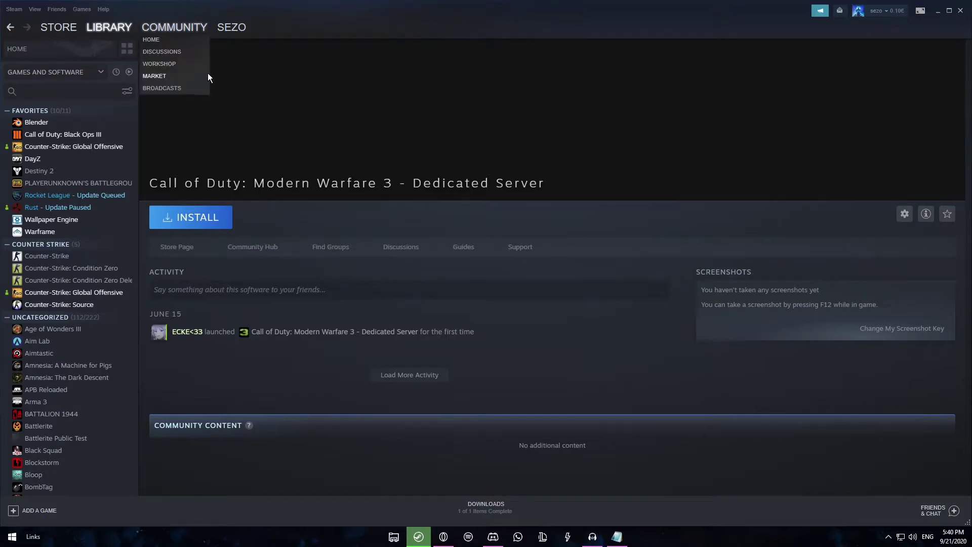
click(127, 48)
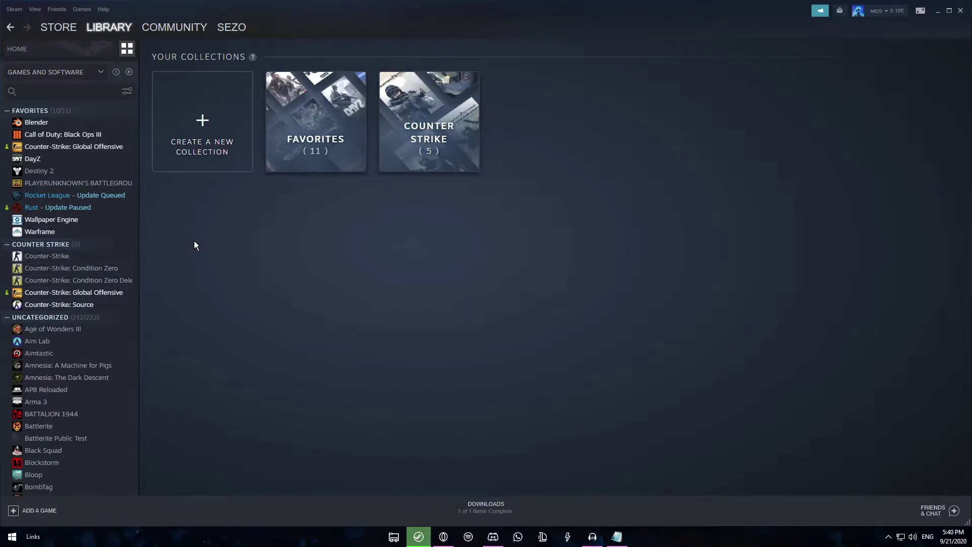
click(205, 153)
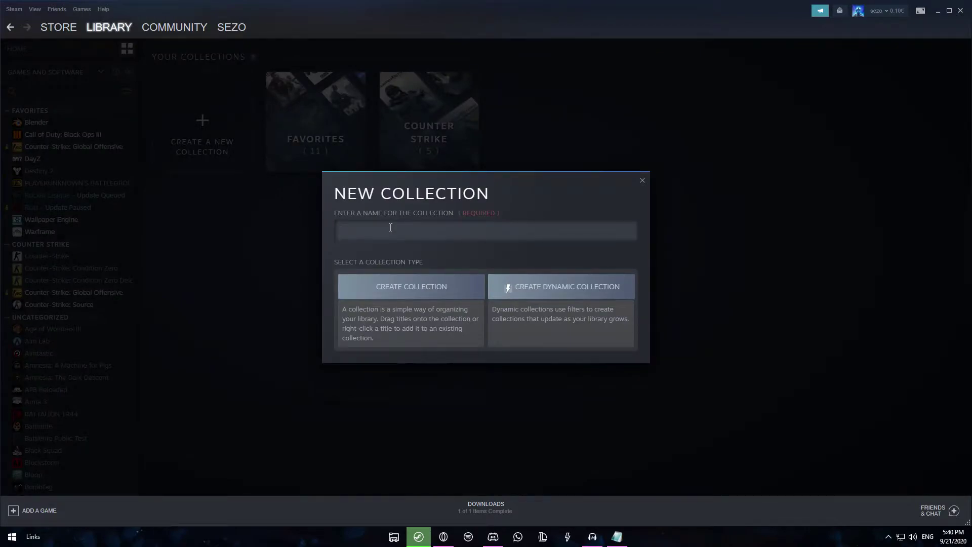
text(CALL OF DUTY)
click(407, 287)
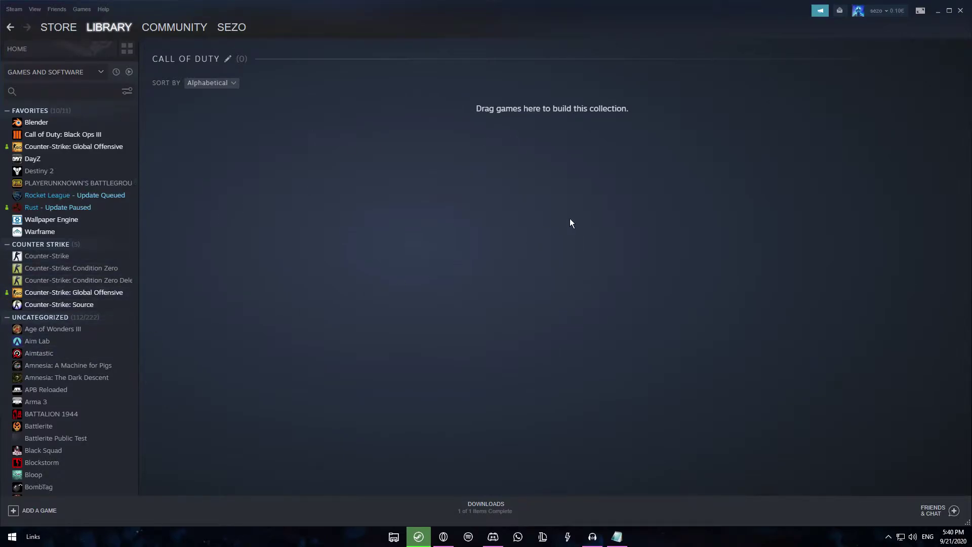
Step: Search the library for "call" and add the Black Ops II, Black Ops III, Modern Warfare 2 and World at War games to the collection
scroll(87, 256, down, 5)
click(77, 91)
text(call)
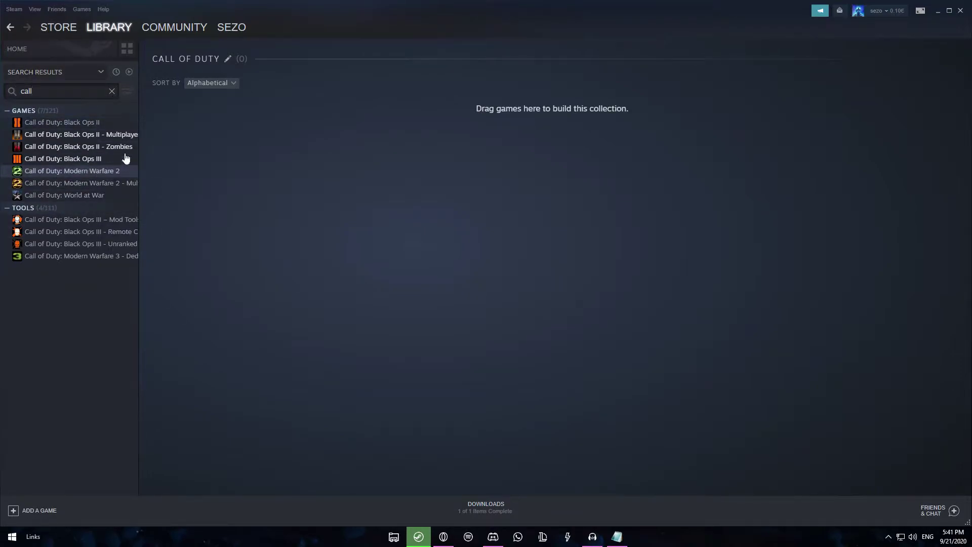
drag(68, 136, 354, 170)
drag(115, 148, 459, 170)
drag(57, 161, 624, 207)
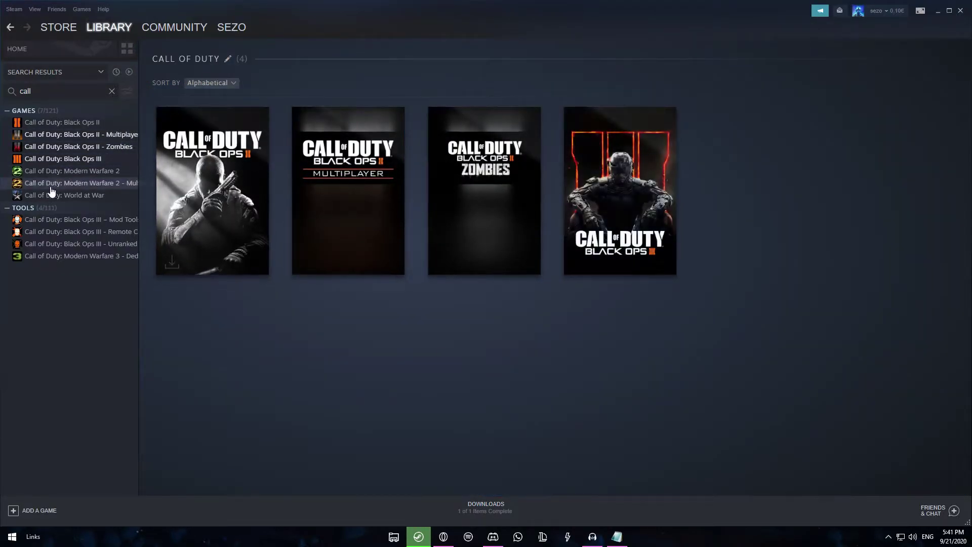
drag(54, 173, 757, 203)
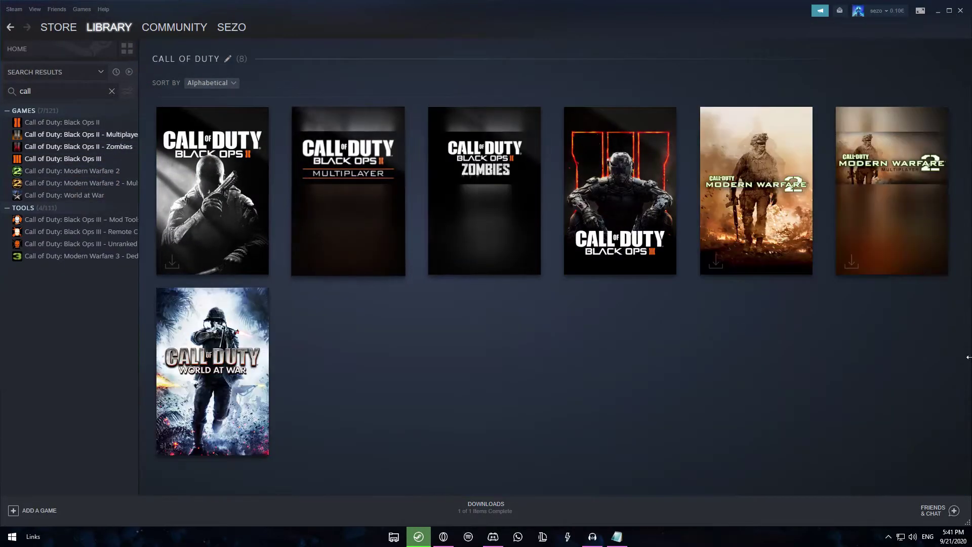
click(112, 92)
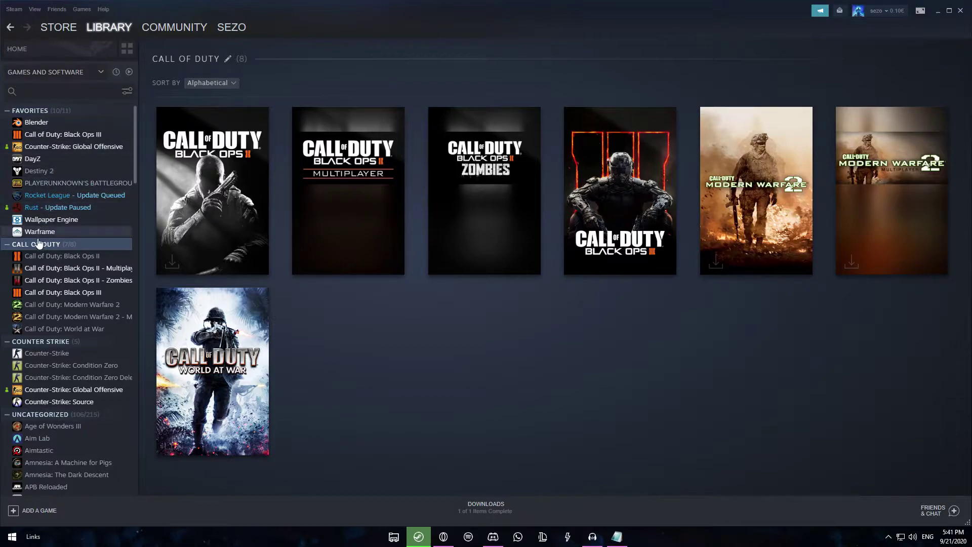
Step: View the games in the Counter Strike collection
click(56, 329)
click(43, 341)
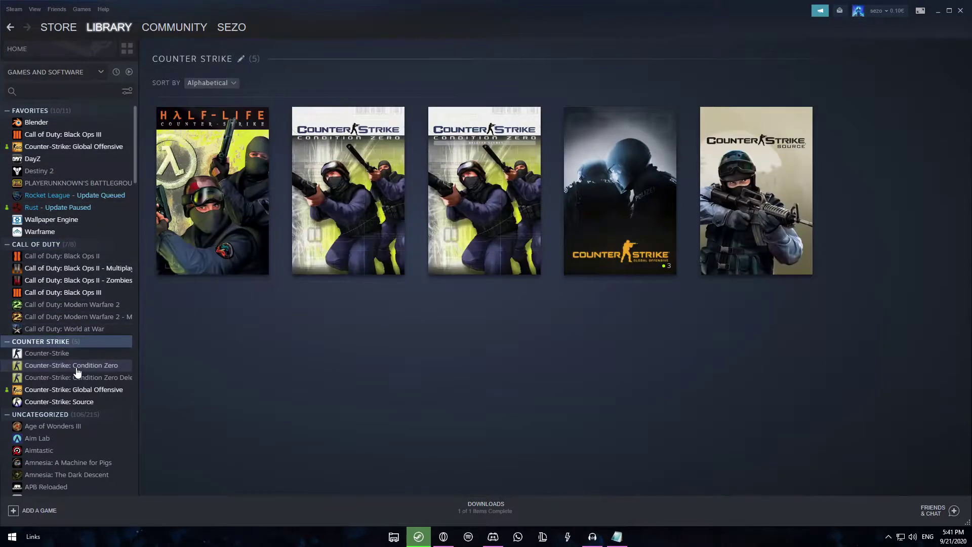
scroll(77, 373, down, 3)
click(129, 49)
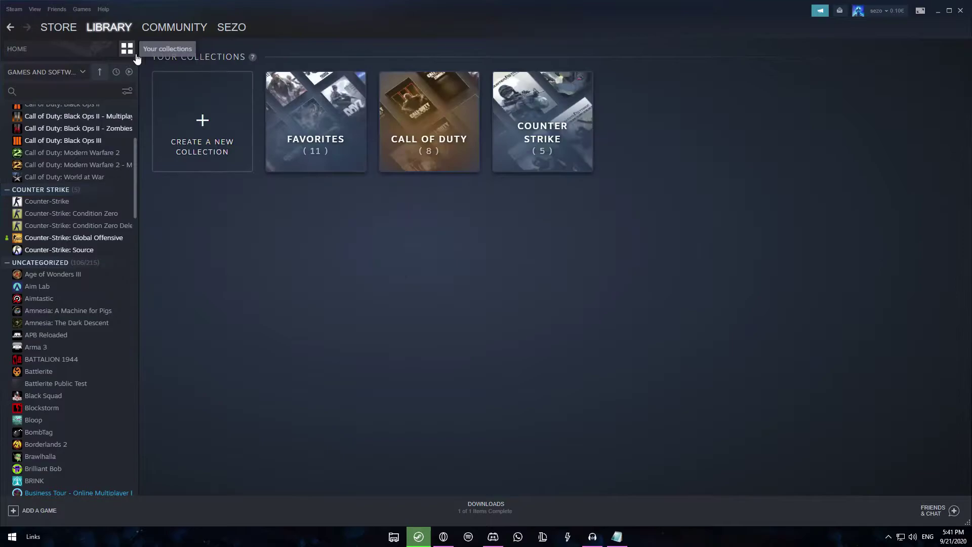
click(229, 147)
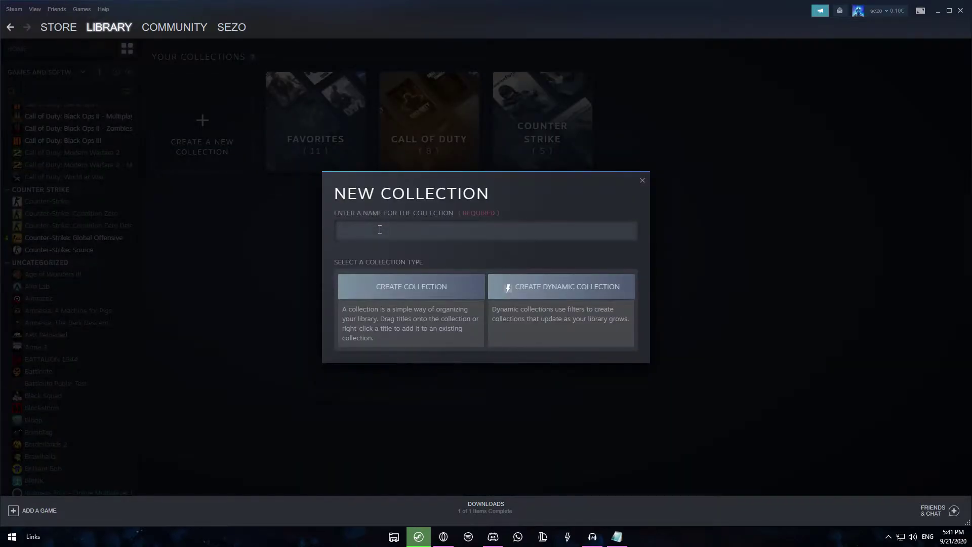
text(RPG GAME)
key(ctrl+a)
text(W)
key(BackSpace)
text(WANT TO PLAY SOON)
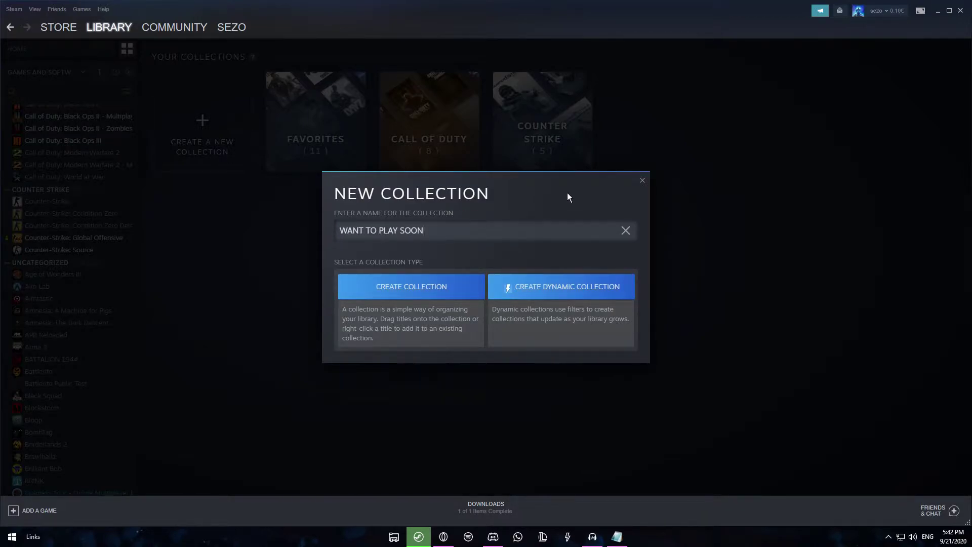
click(641, 180)
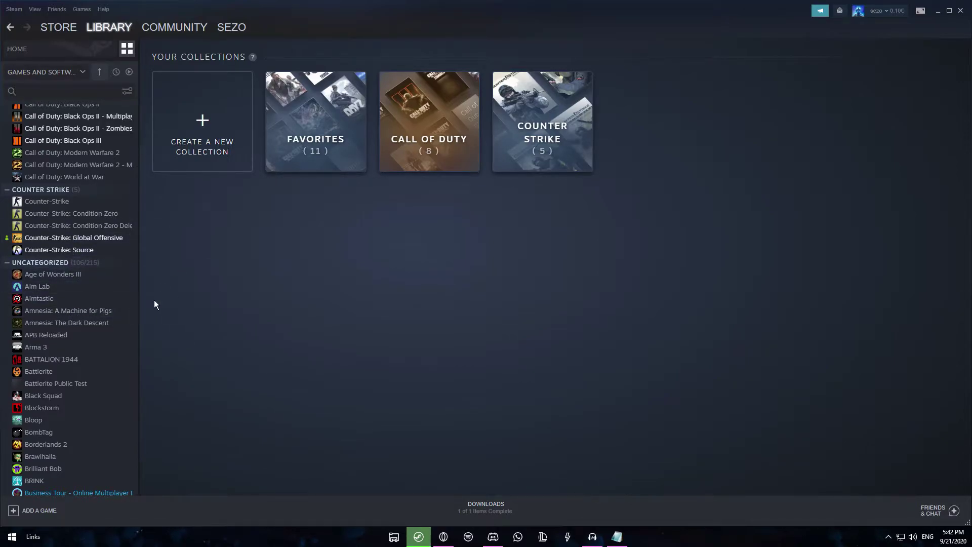
Step: Review the install options for Age of Wonders III, Amnesia: A Machine for Pigs, APB Reloaded, BATTALION 1944, Blockstorm and BombTag together, and cancel
click(64, 276)
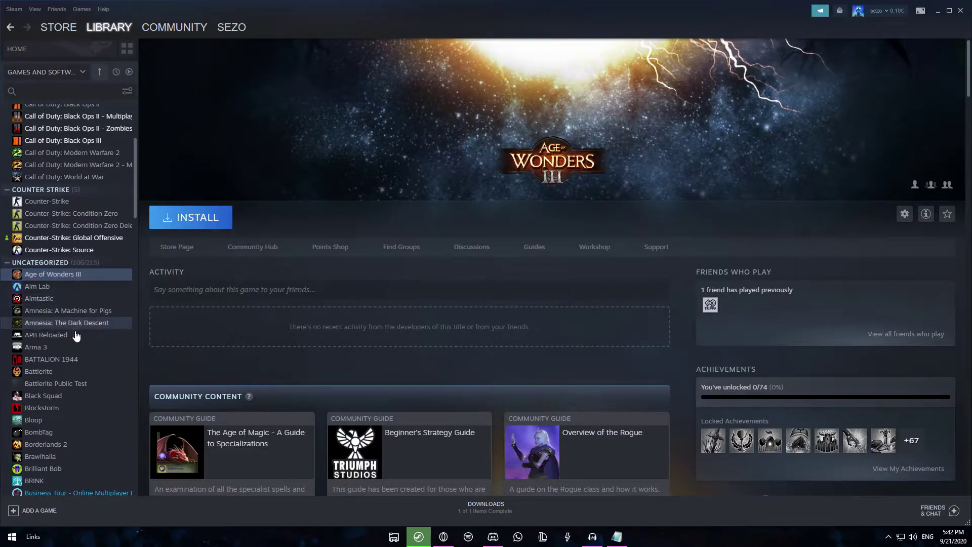
ctrl+click(59, 311)
ctrl+click(48, 334)
ctrl+click(42, 363)
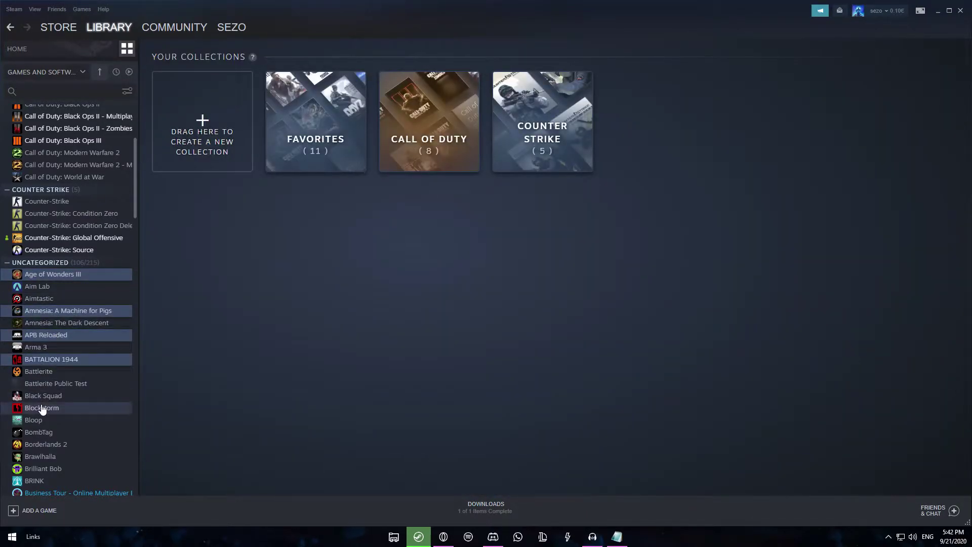
ctrl+click(46, 408)
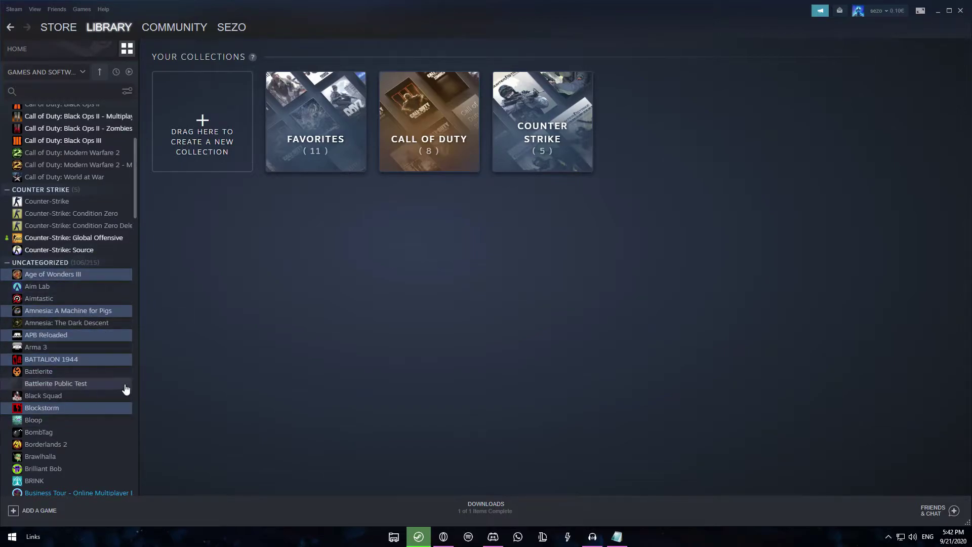
ctrl+click(71, 433)
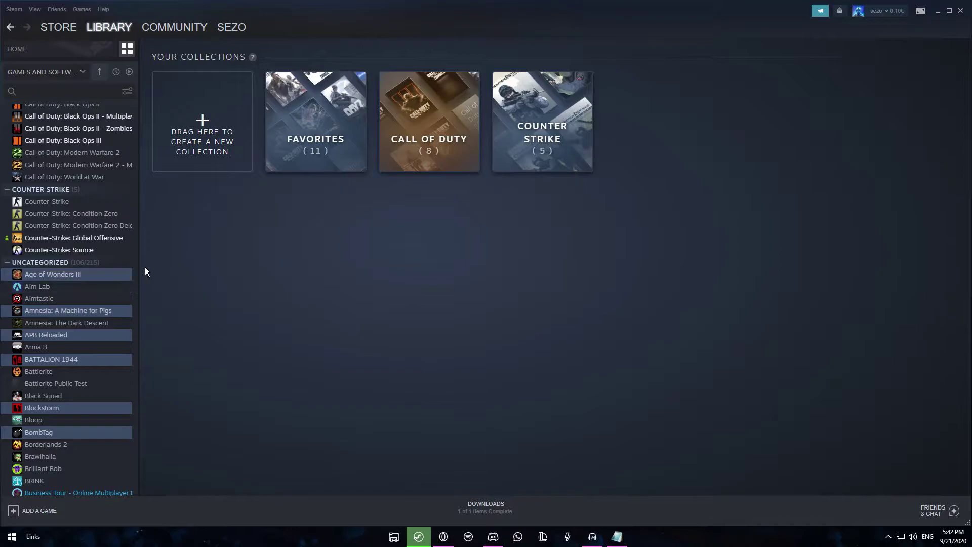
right_click(79, 276)
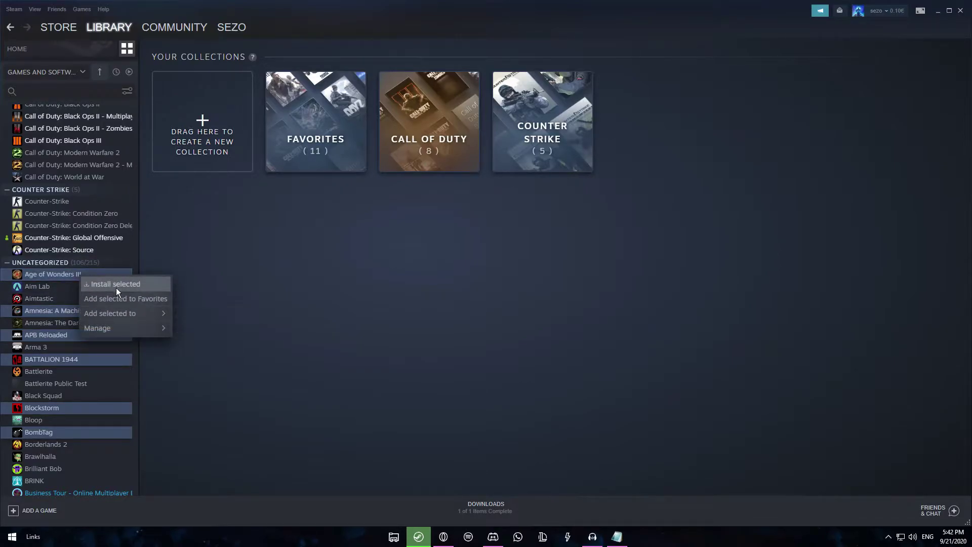
click(116, 283)
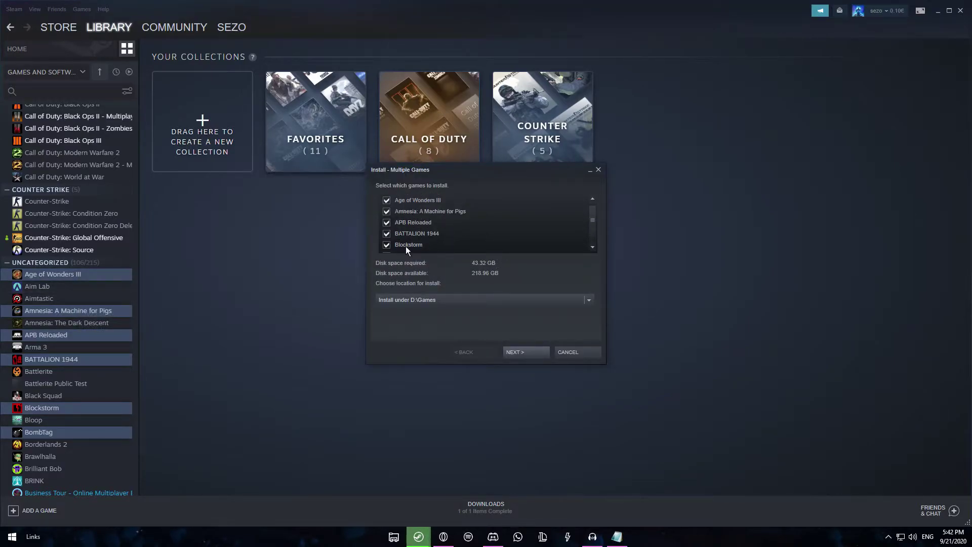
scroll(405, 249, down, 1)
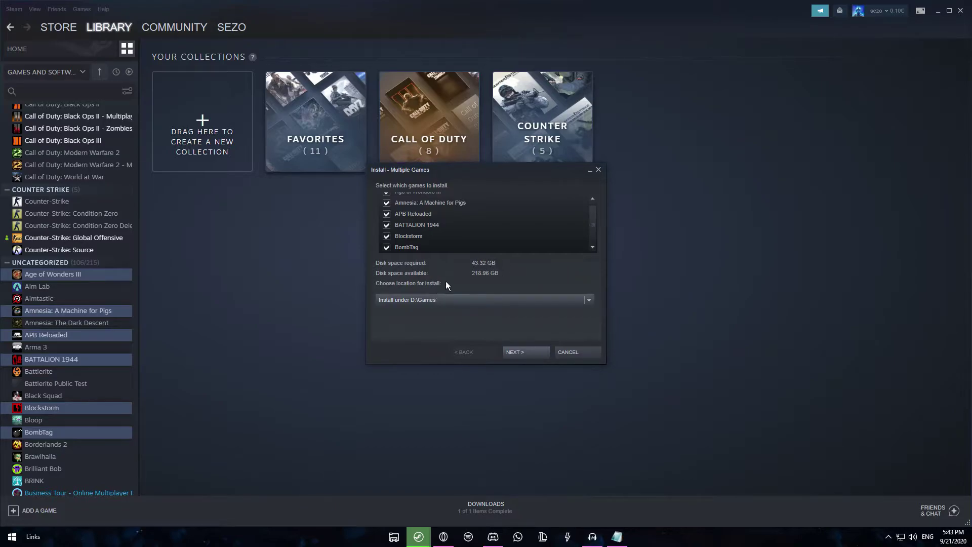
click(577, 354)
Step: Examine the bulk management options for Black Ops II Multiplayer, Black Ops II Zombies, Black Ops III and Counter-Strike: Source selected together
click(56, 298)
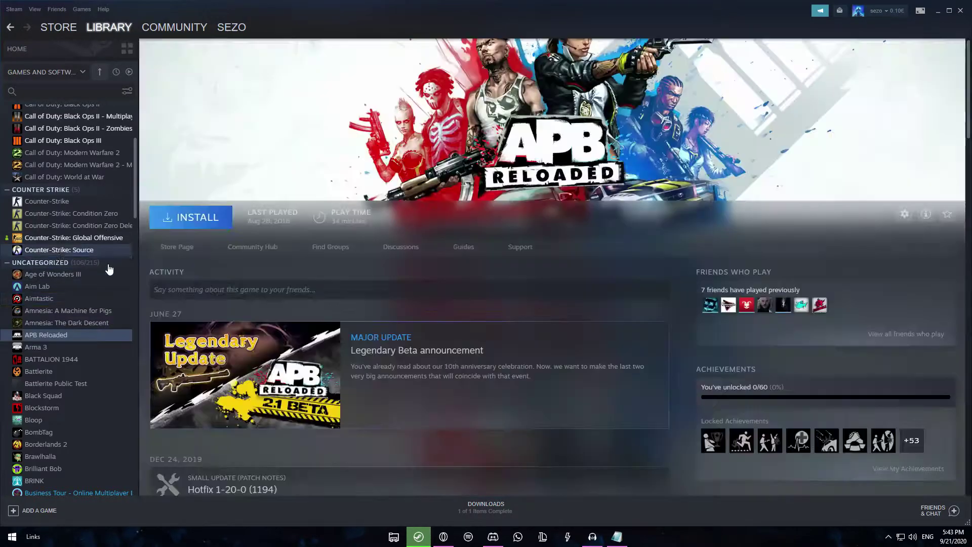
click(71, 250)
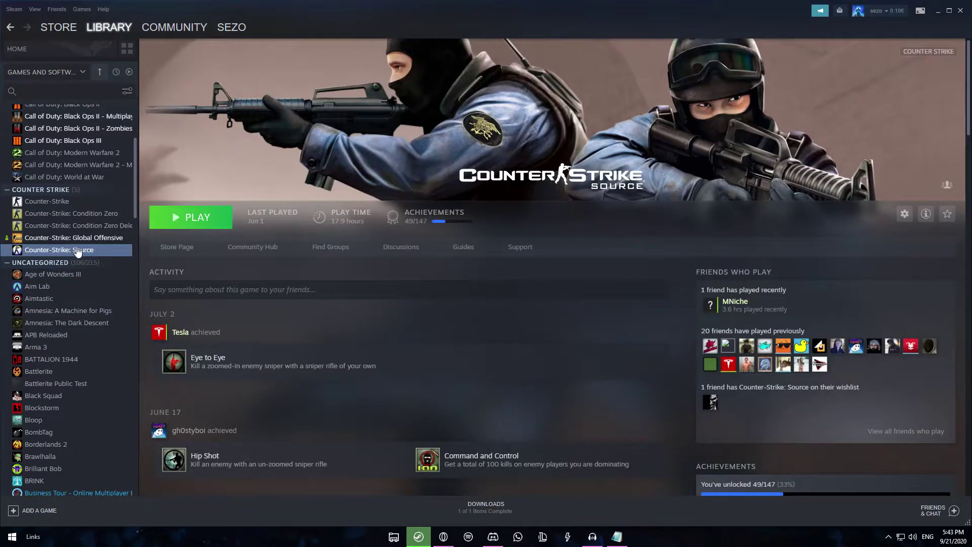
drag(72, 249, 68, 118)
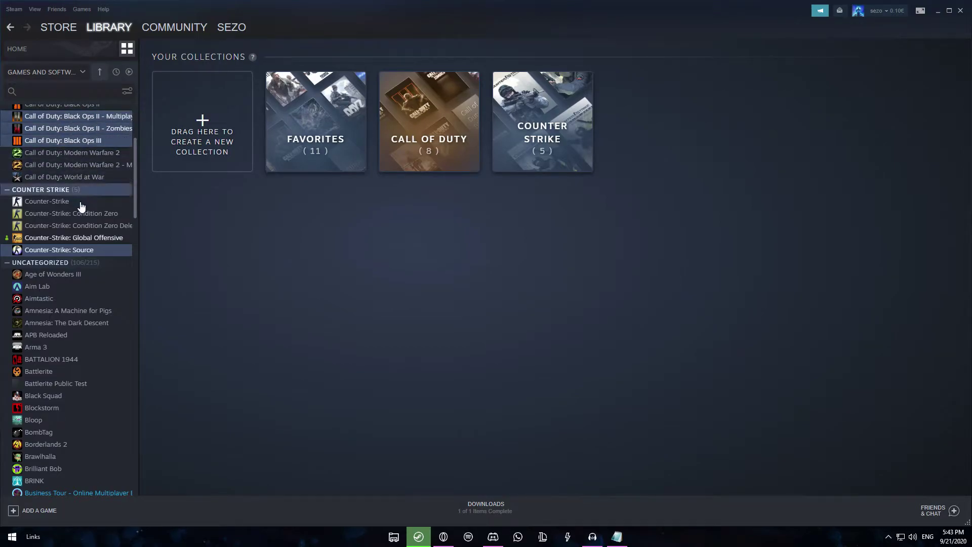
right_click(79, 140)
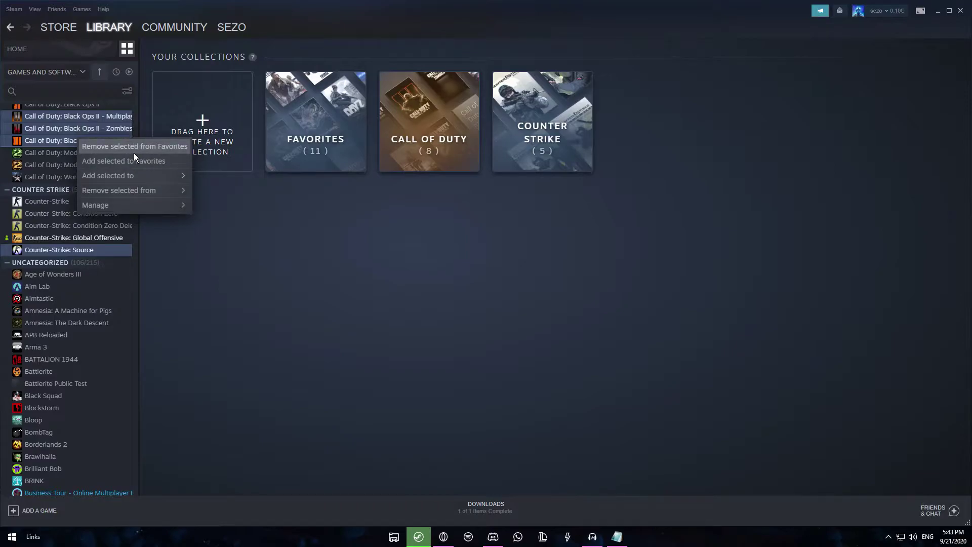
mouse_move(153, 207)
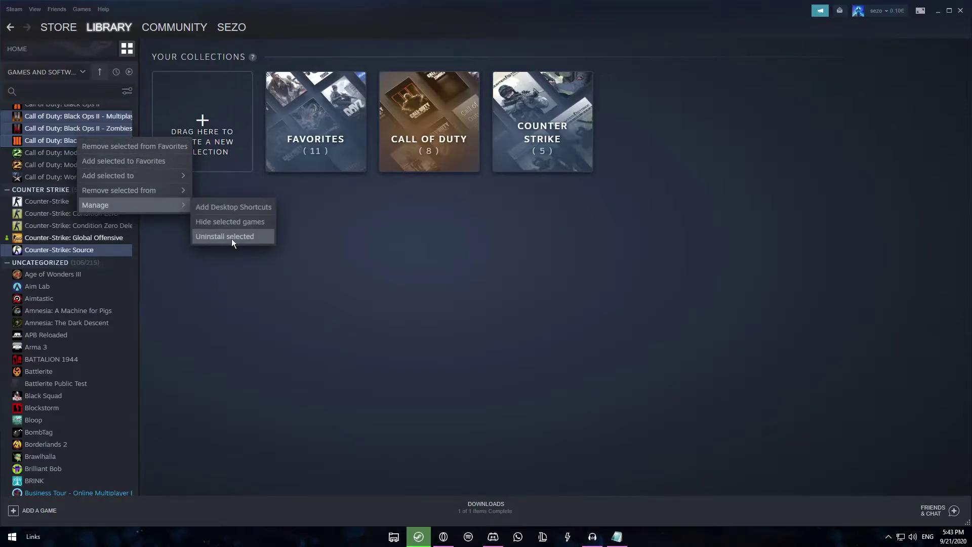
click(228, 294)
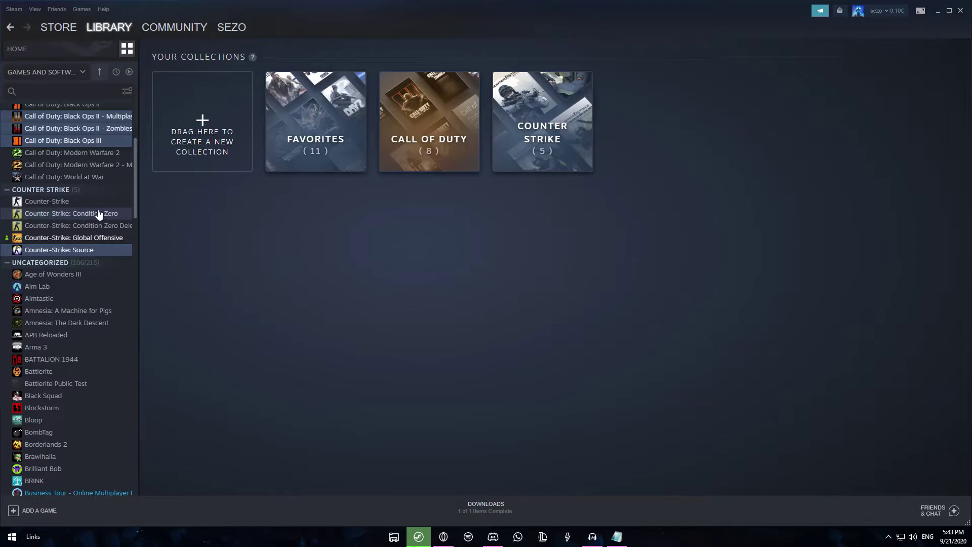
click(89, 166)
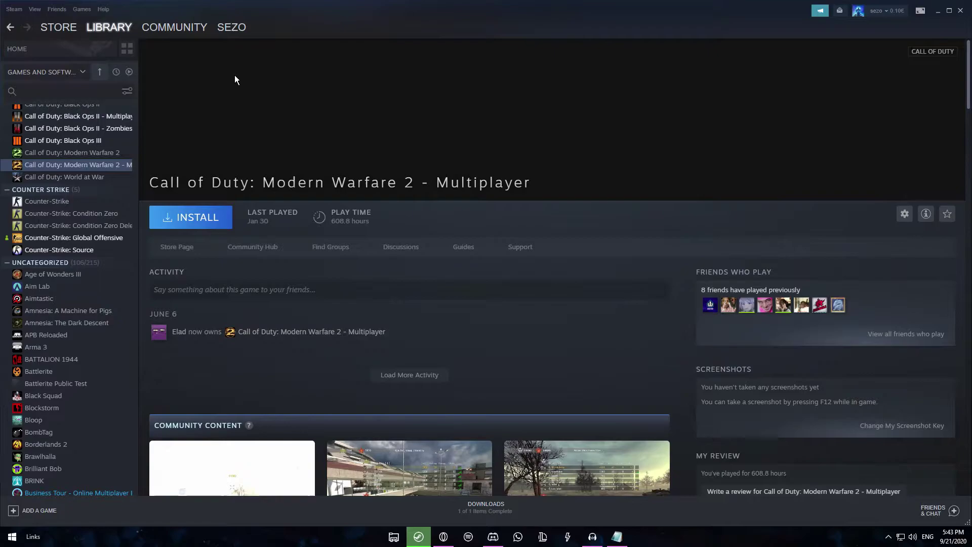
Step: Open the Steam library folders from the download settings and examine the D:\Games entry and the options for adding a folder
click(12, 10)
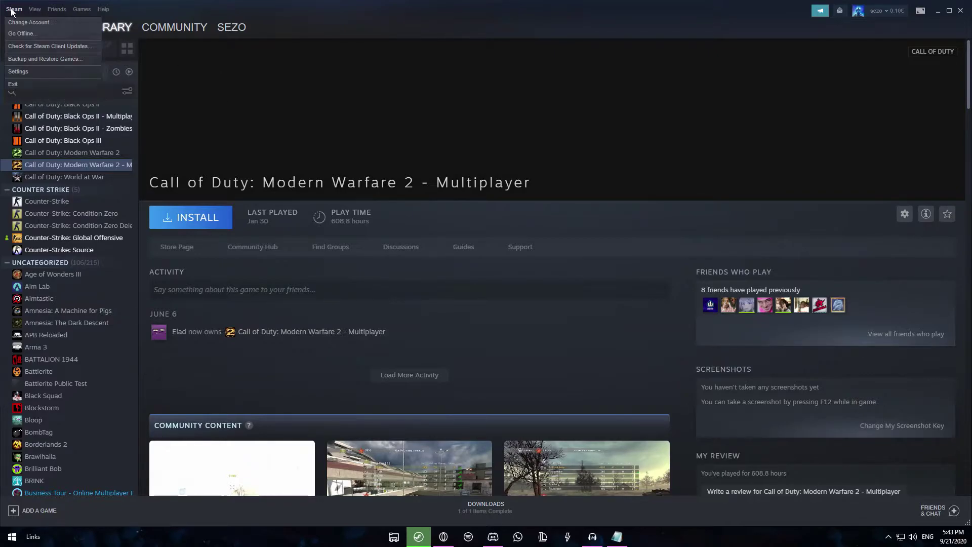
click(20, 73)
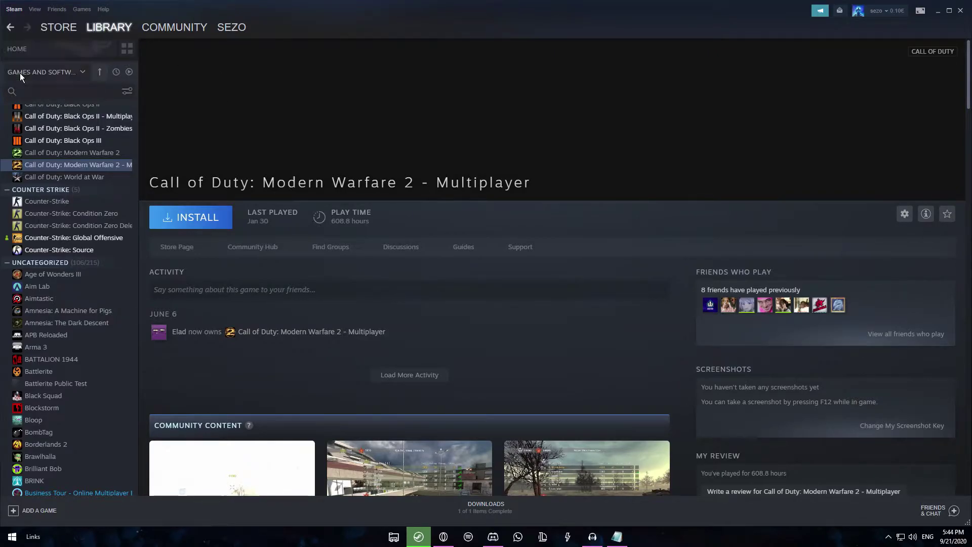
click(561, 272)
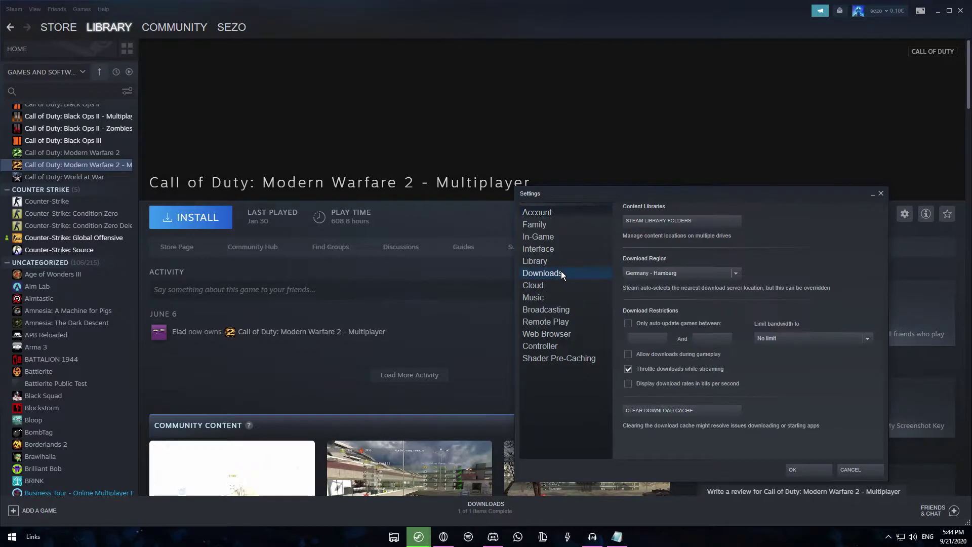
click(679, 220)
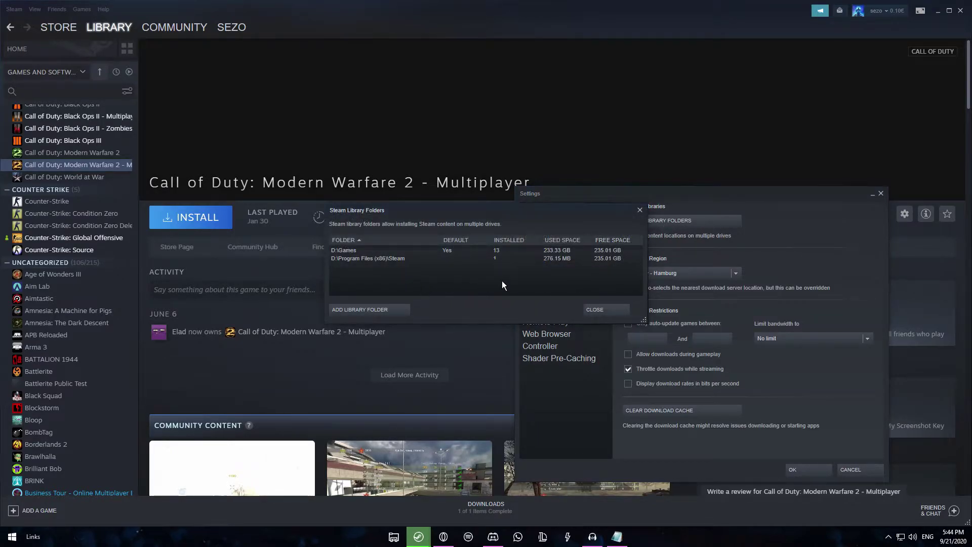
click(356, 251)
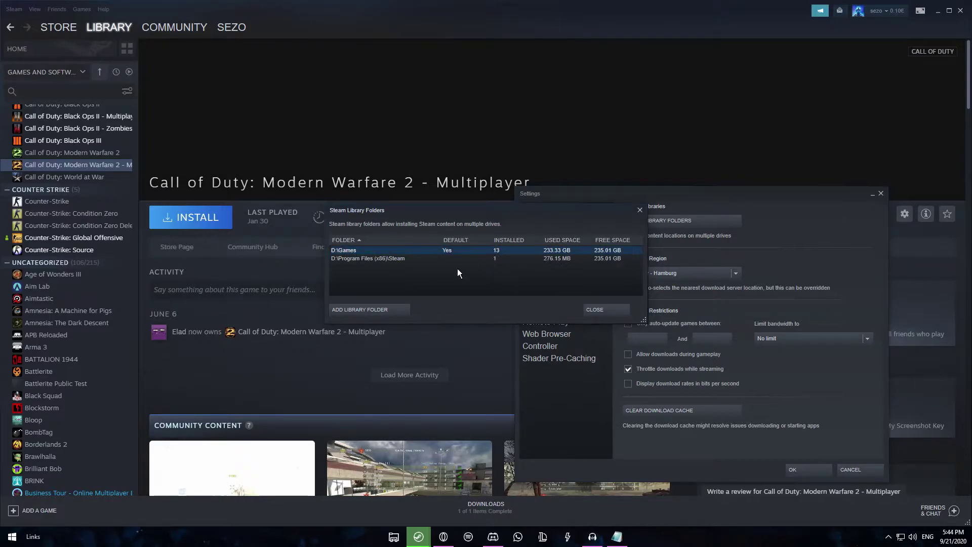
click(396, 311)
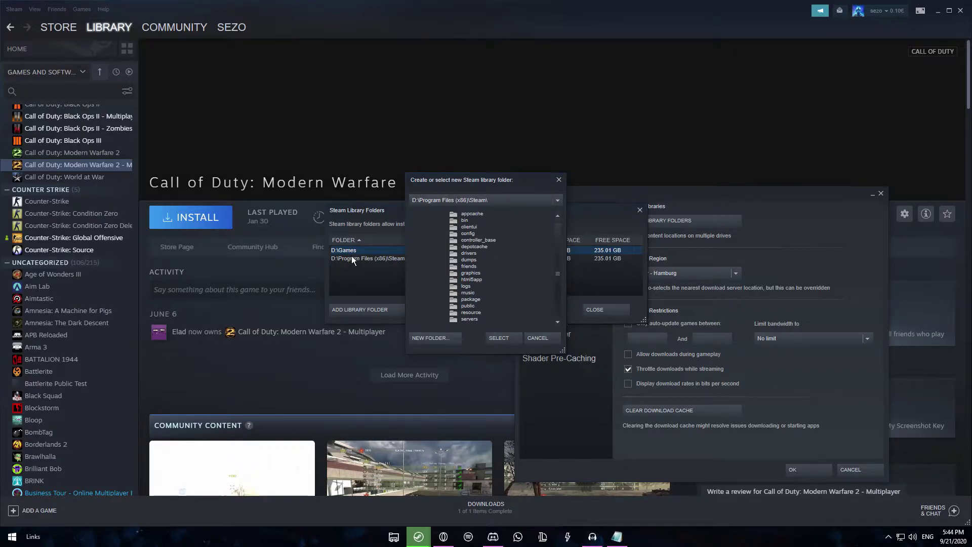
click(538, 338)
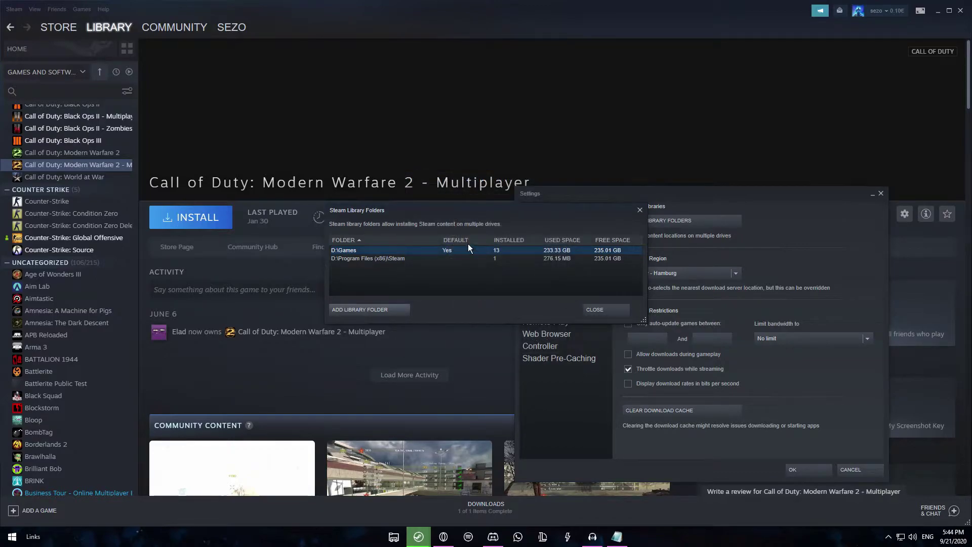
Step: Check the options of the D:\Games library folder, close the folder list and look through the available download regions
right_click(353, 252)
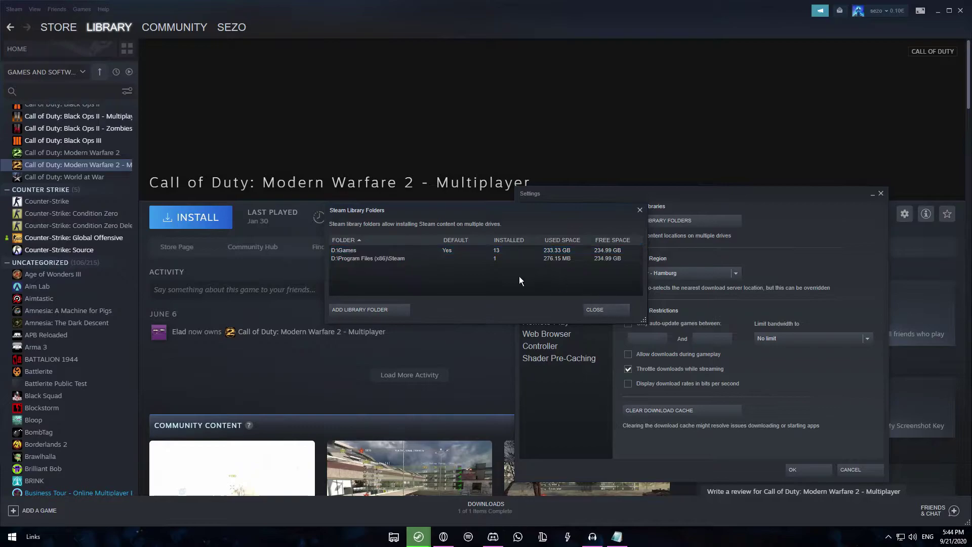
click(599, 310)
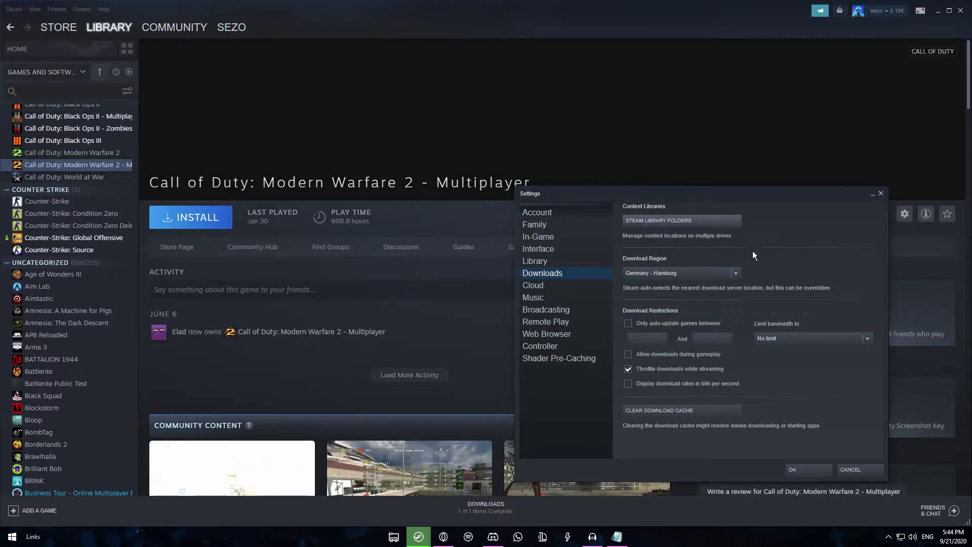
click(721, 275)
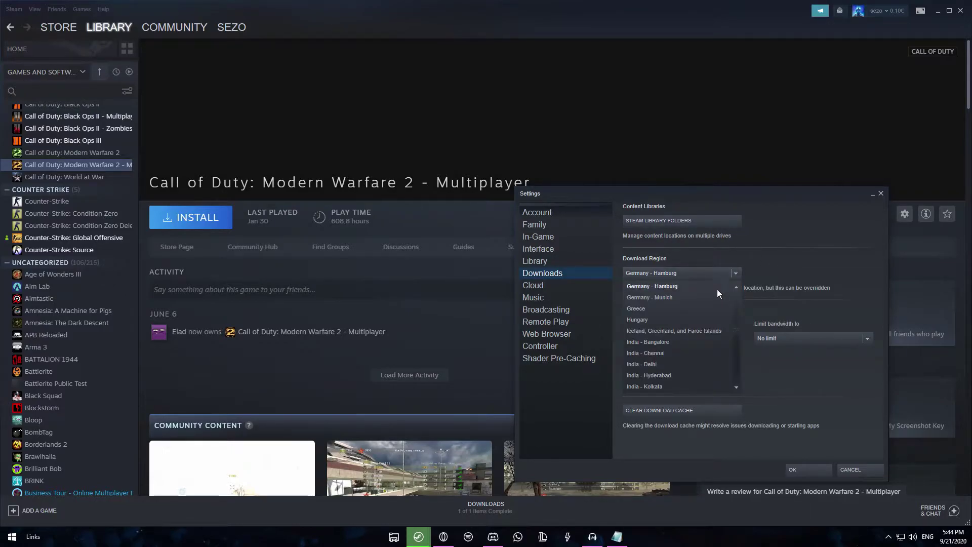
scroll(723, 299, up, 3)
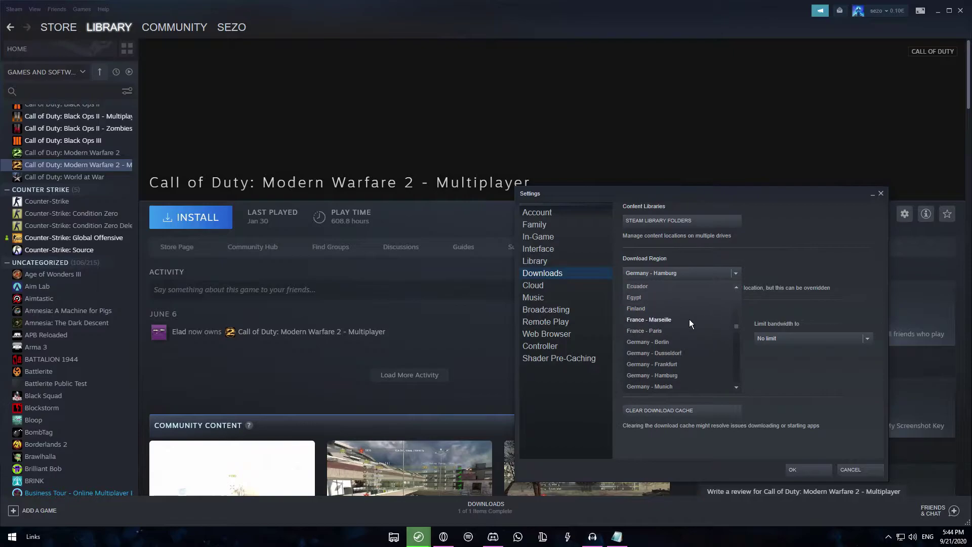
scroll(676, 358, down, 1)
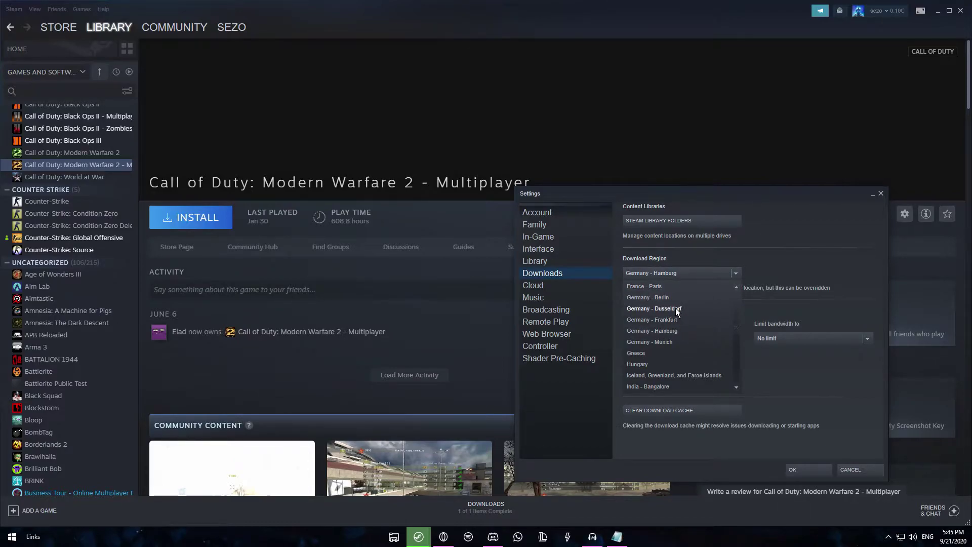
Step: Turn off throttling of downloads while streaming, look through the bandwidth limits and close the settings
click(806, 353)
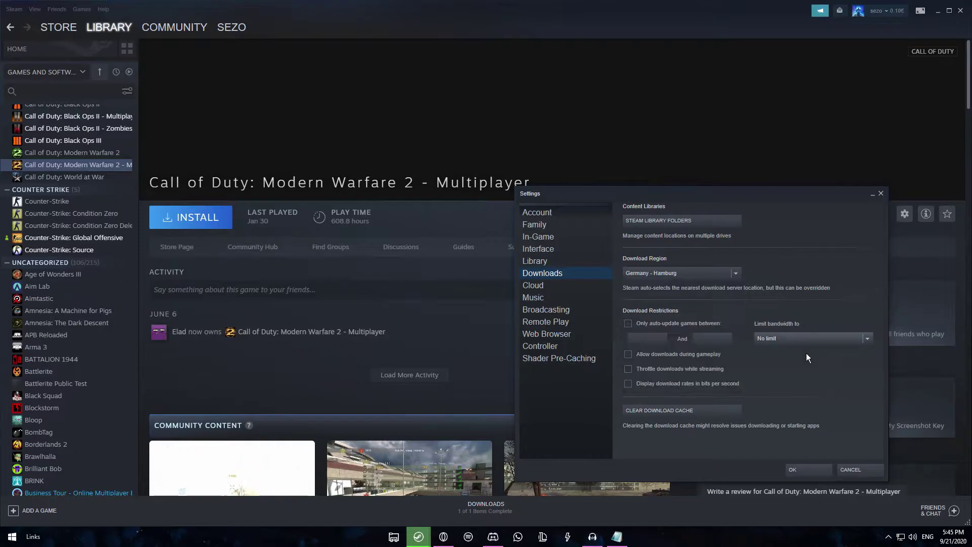
click(797, 339)
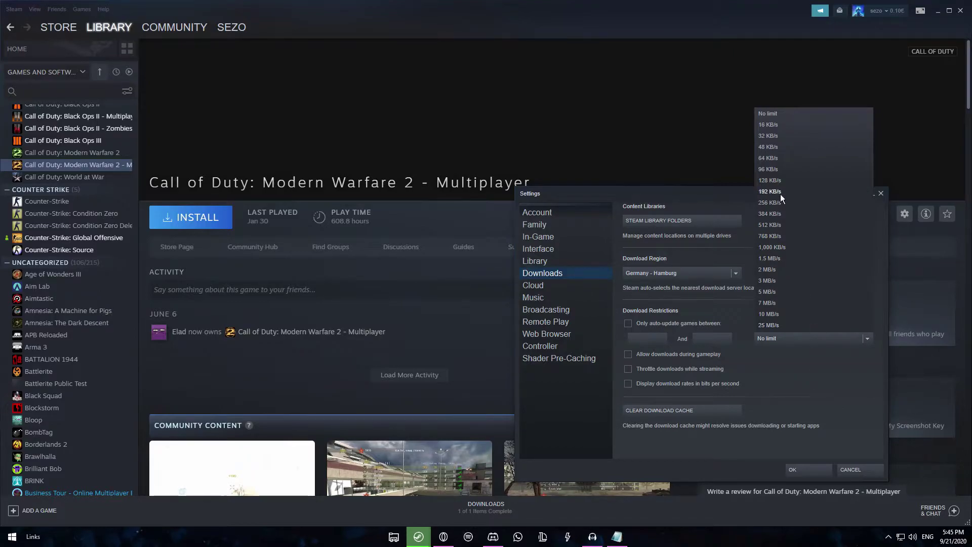
click(819, 338)
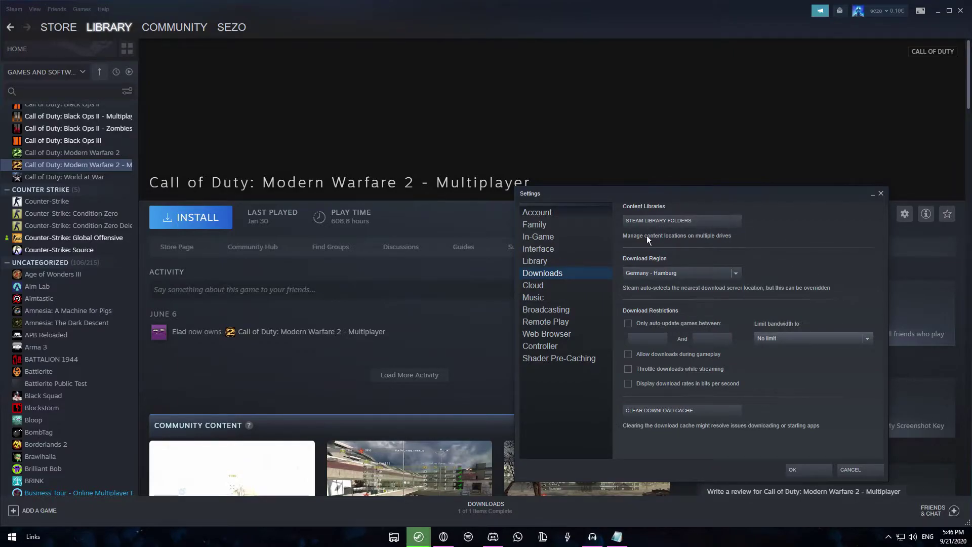
key(Escape)
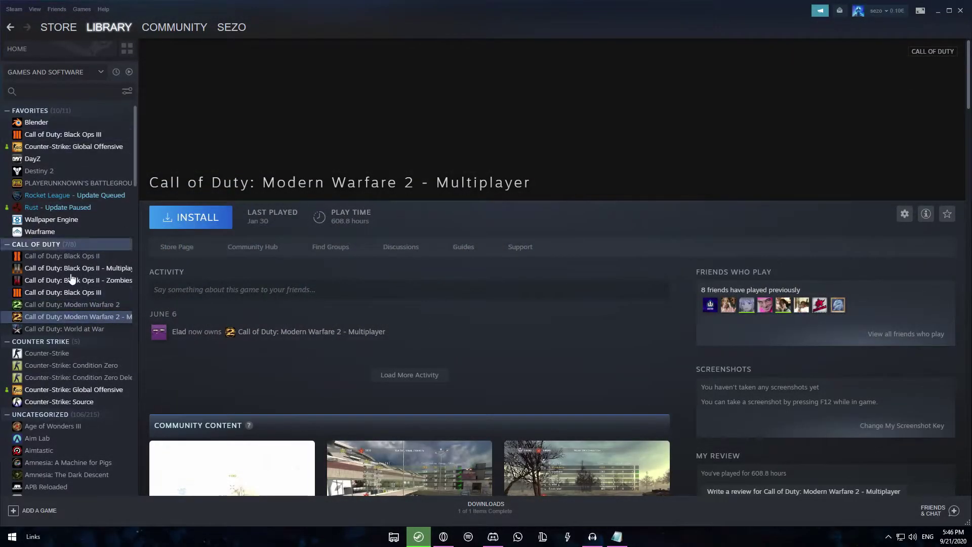
Step: Add Grand Theft Auto V to the library as a non-Steam game
click(35, 514)
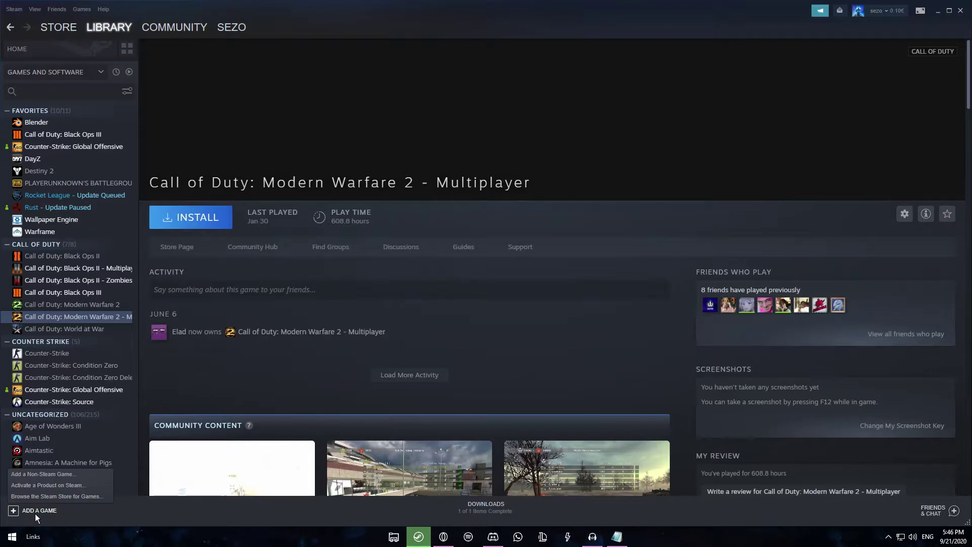
click(45, 474)
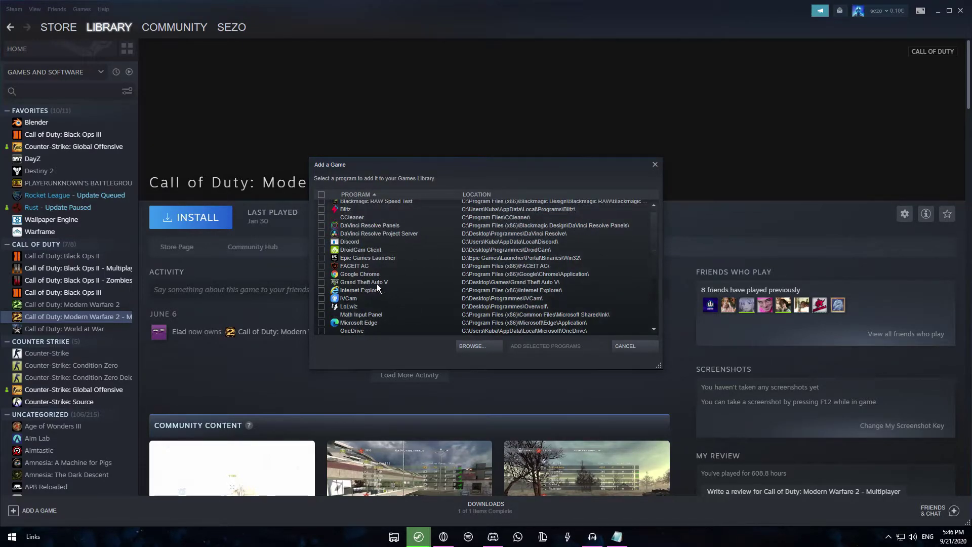
scroll(387, 289, down, 3)
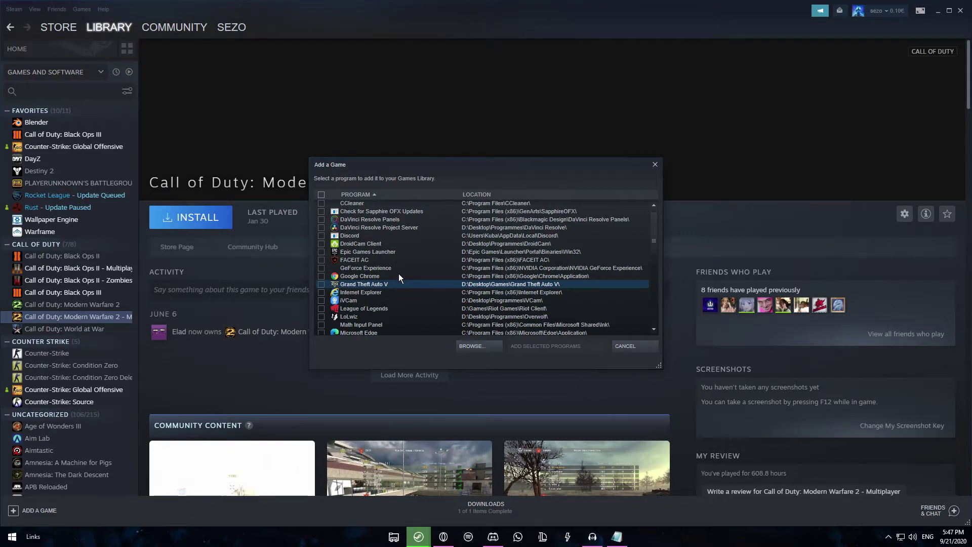
click(322, 285)
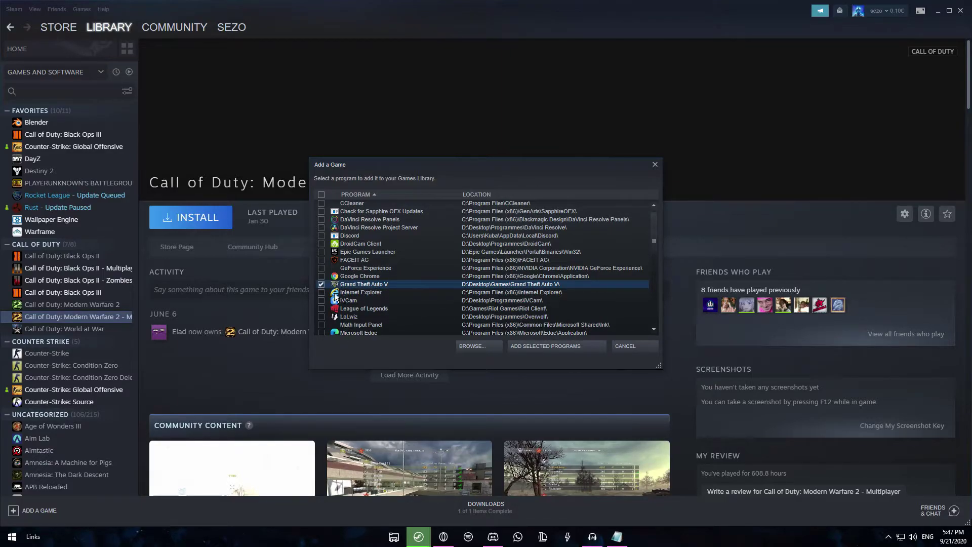
click(549, 346)
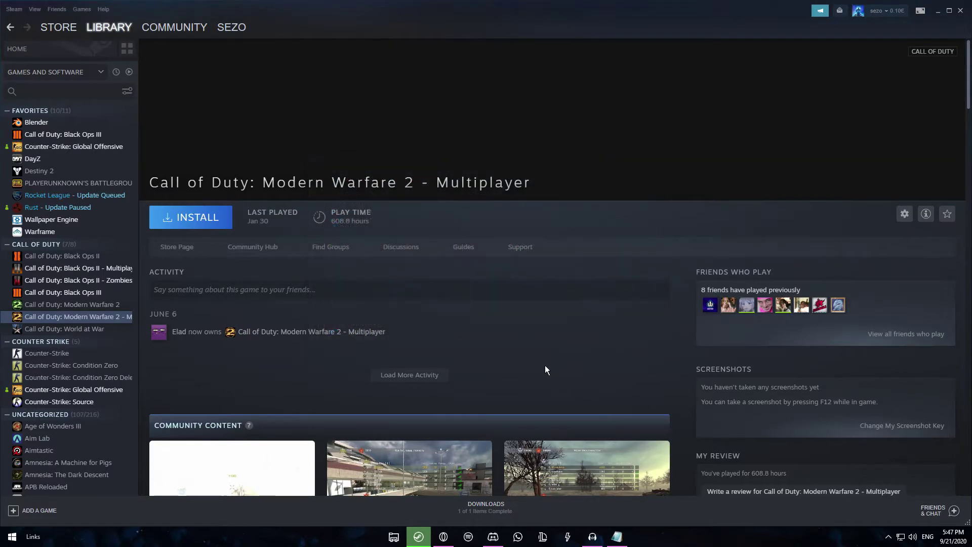
Step: Search the library for "gran", view the Grand Theft Auto V page, and find the game in the full list
scroll(96, 395, down, 3)
click(37, 92)
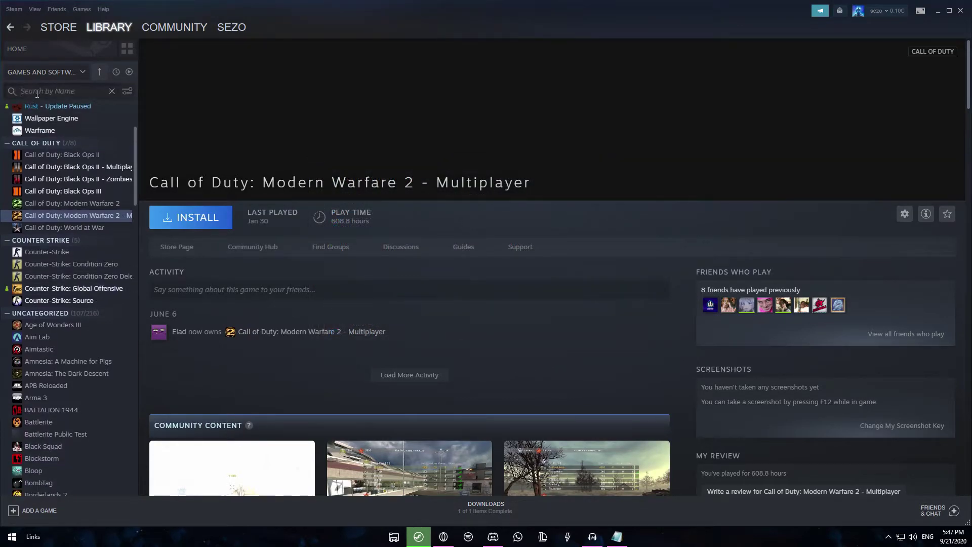
text(gran)
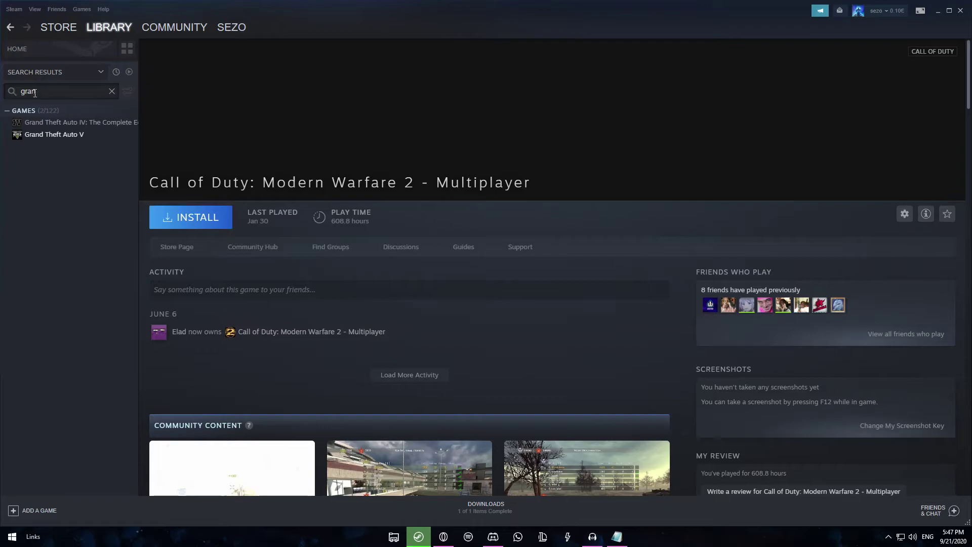
click(68, 137)
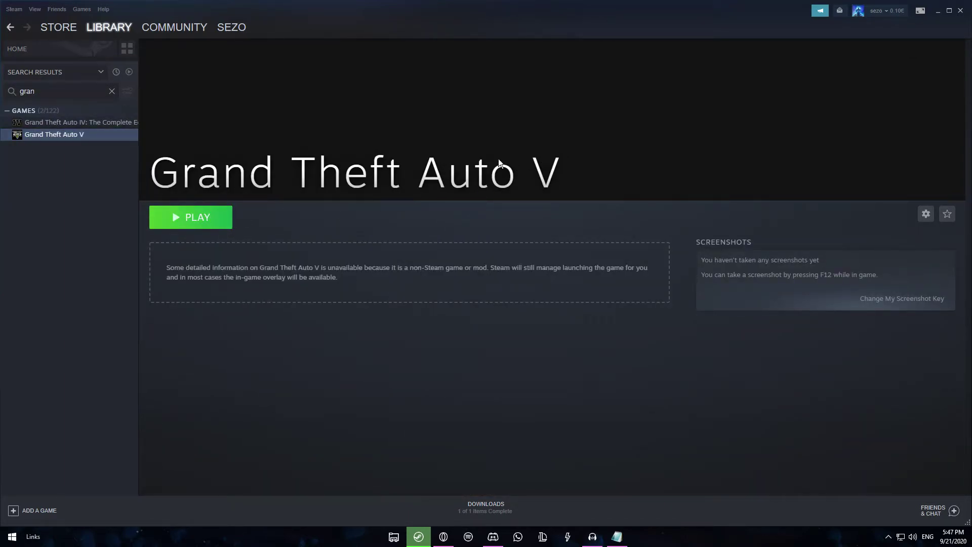
key(Escape)
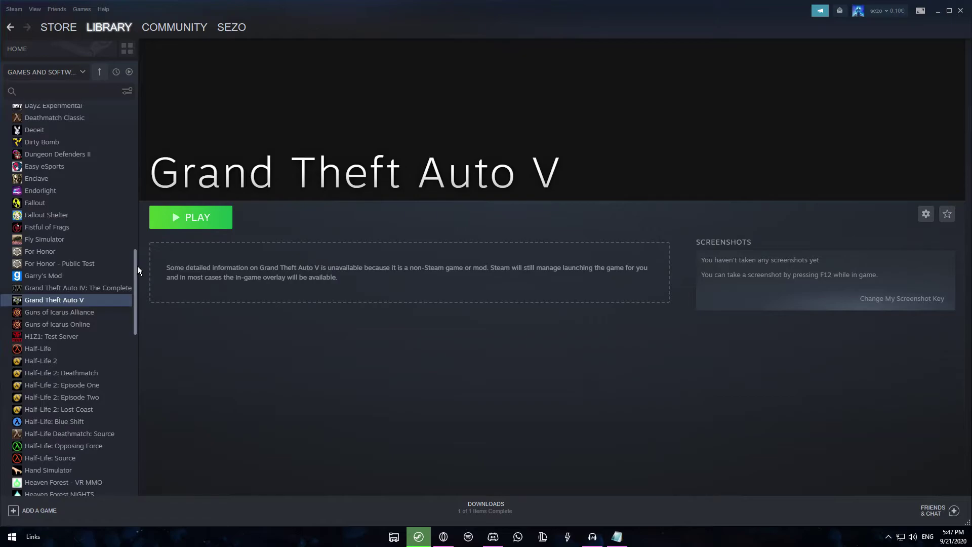
drag(137, 266, 136, 268)
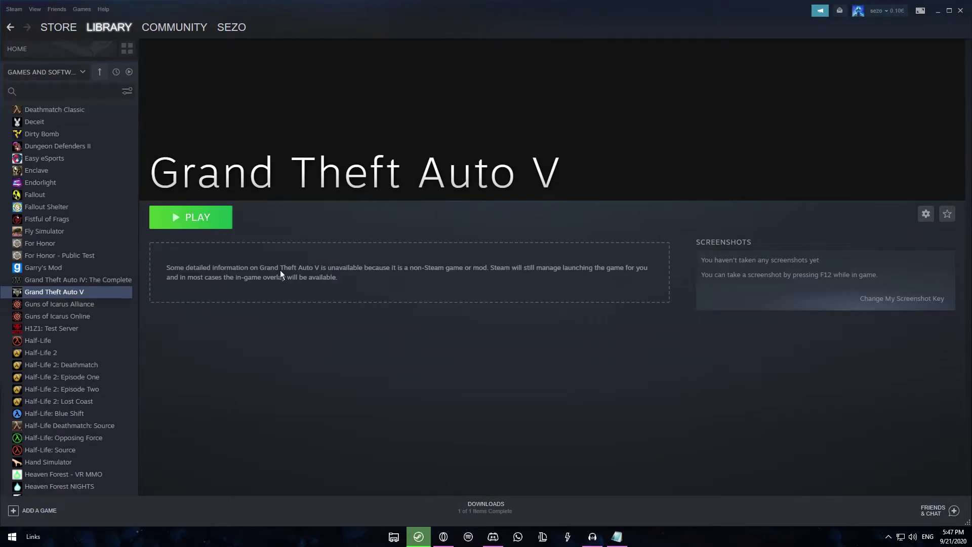
scroll(113, 181, up, 20)
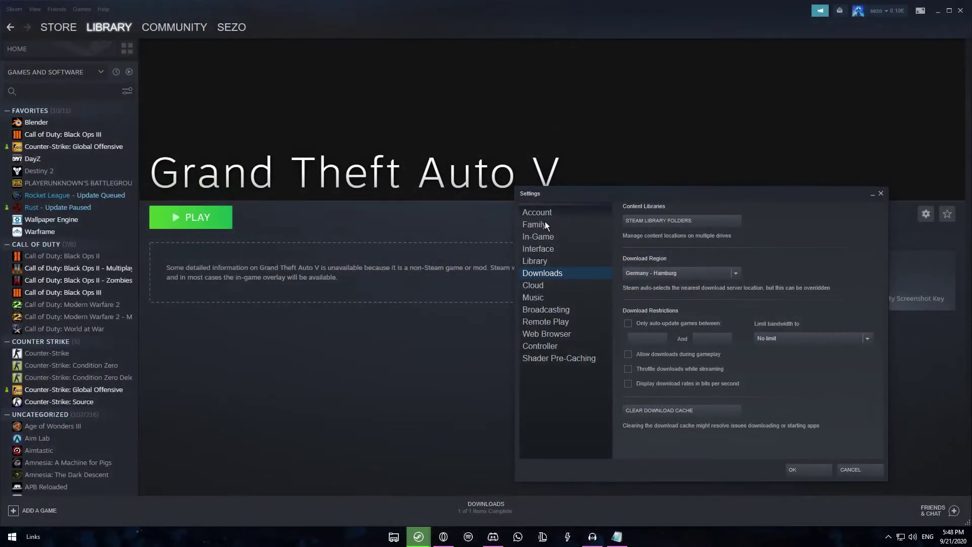
Step: Set up Family View with access to all games and online features, entering a recovery e-mail address and a 4-digit PIN
click(536, 223)
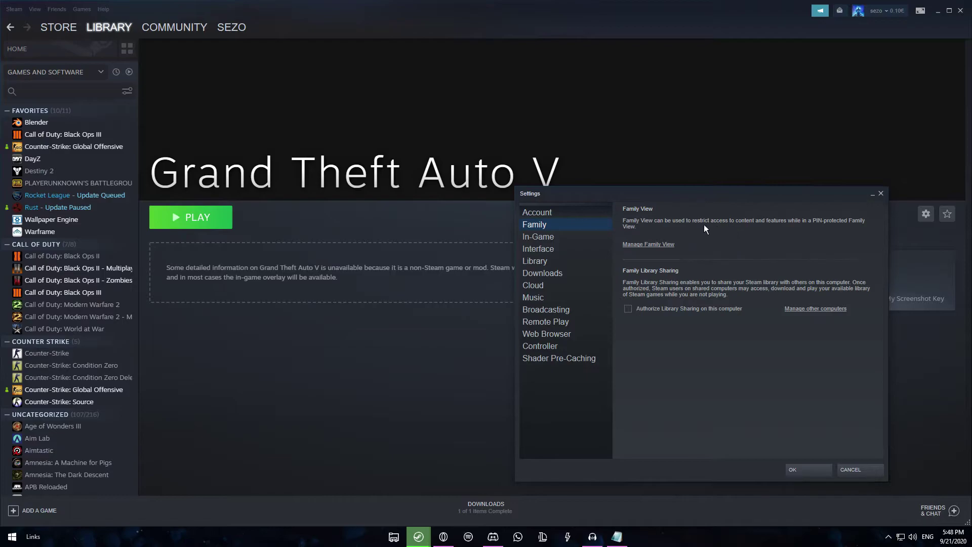
click(653, 245)
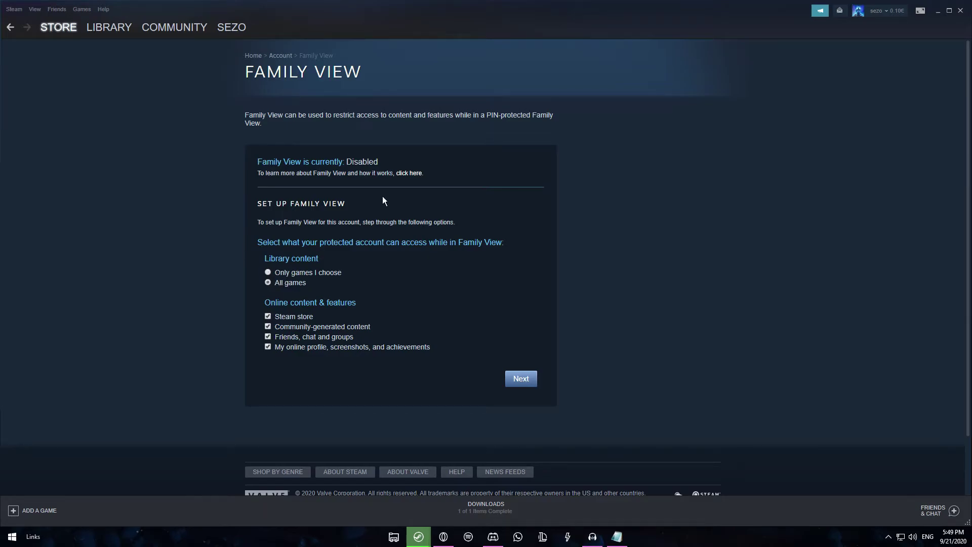
click(527, 379)
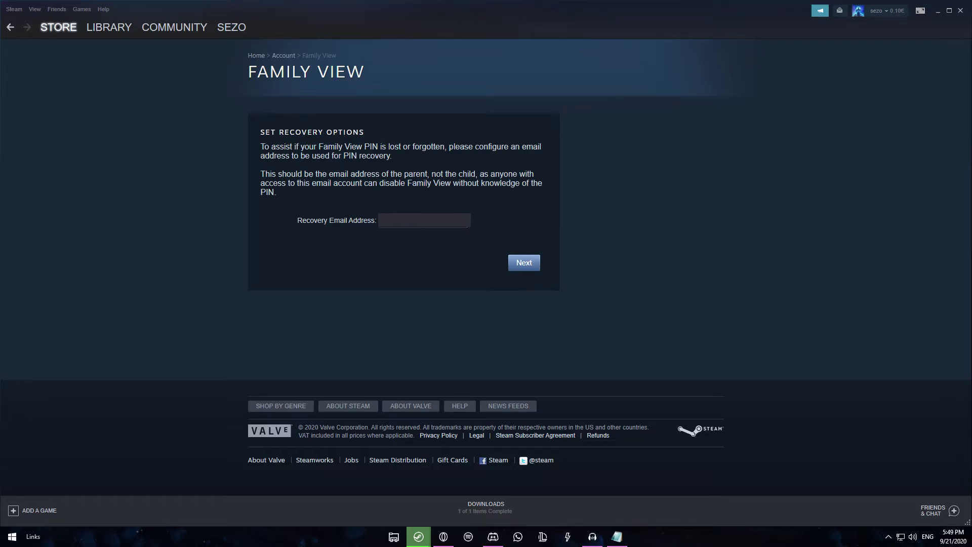
click(535, 273)
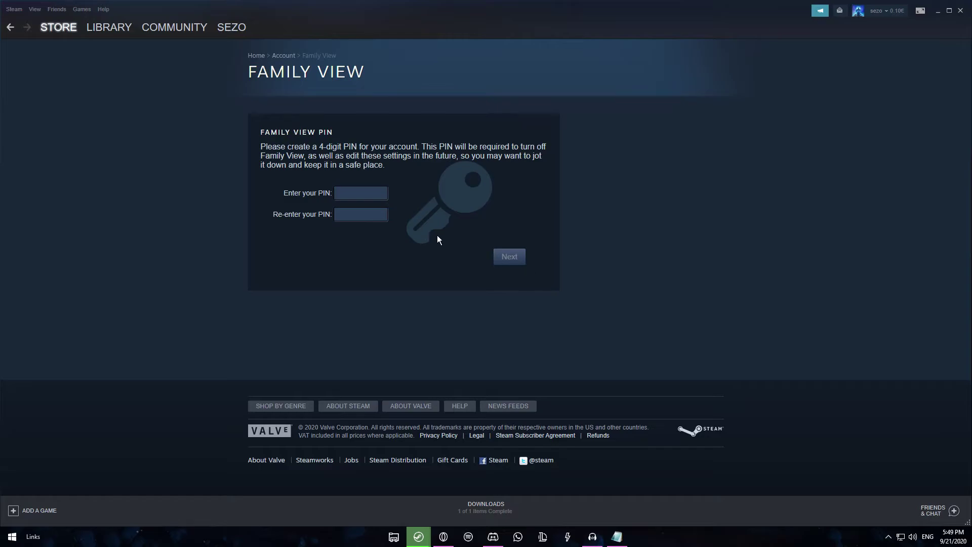
click(371, 192)
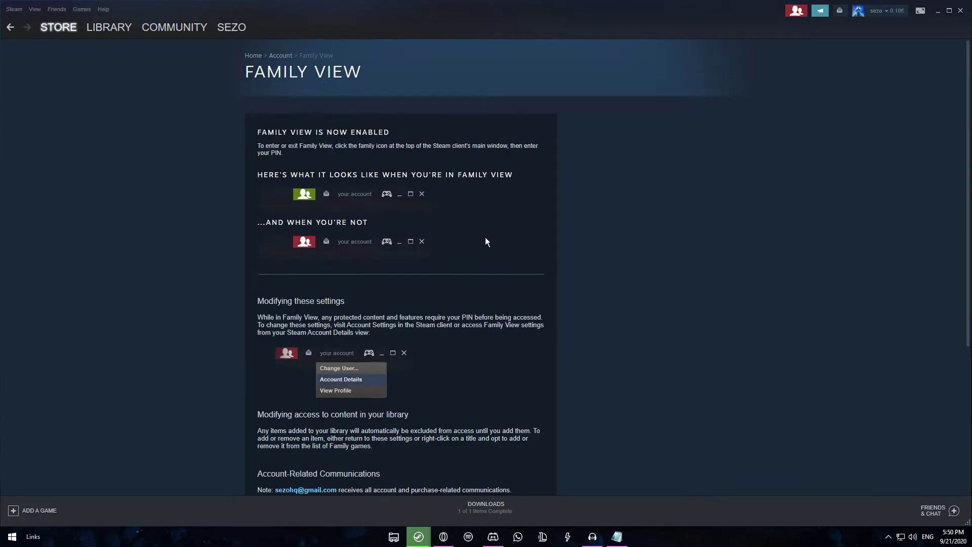
Step: Return the account to Family View and confirm the switch
click(797, 12)
click(699, 255)
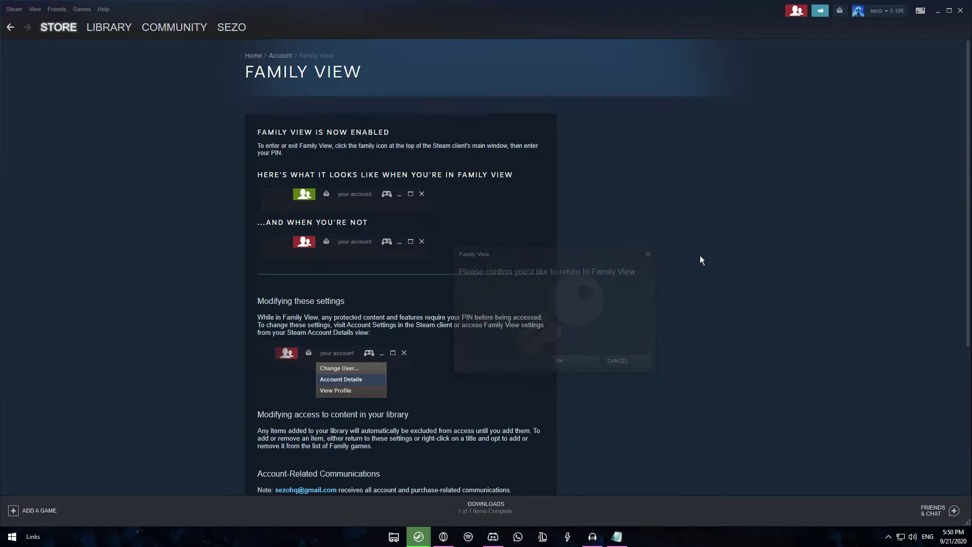
click(797, 11)
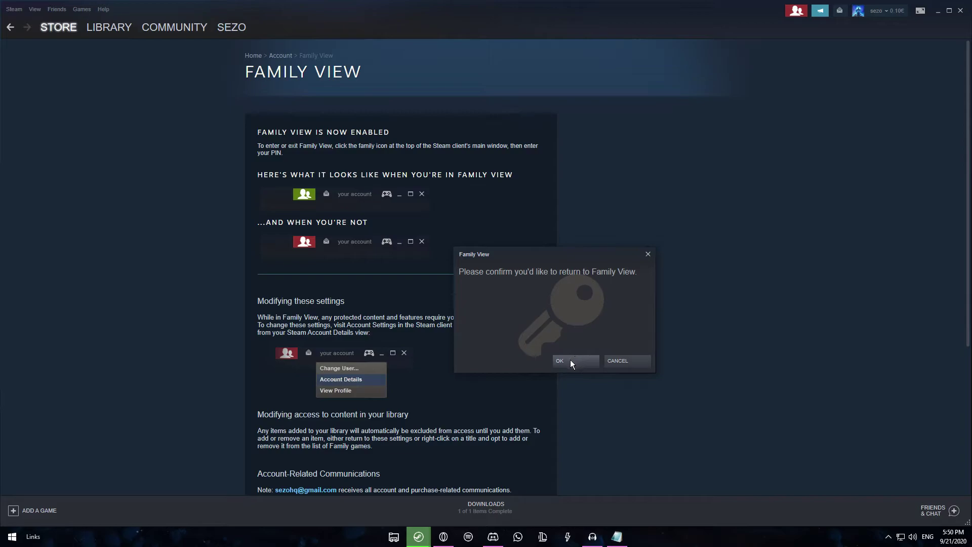
click(570, 359)
Step: Exit Family View by entering the Family View PIN
click(797, 14)
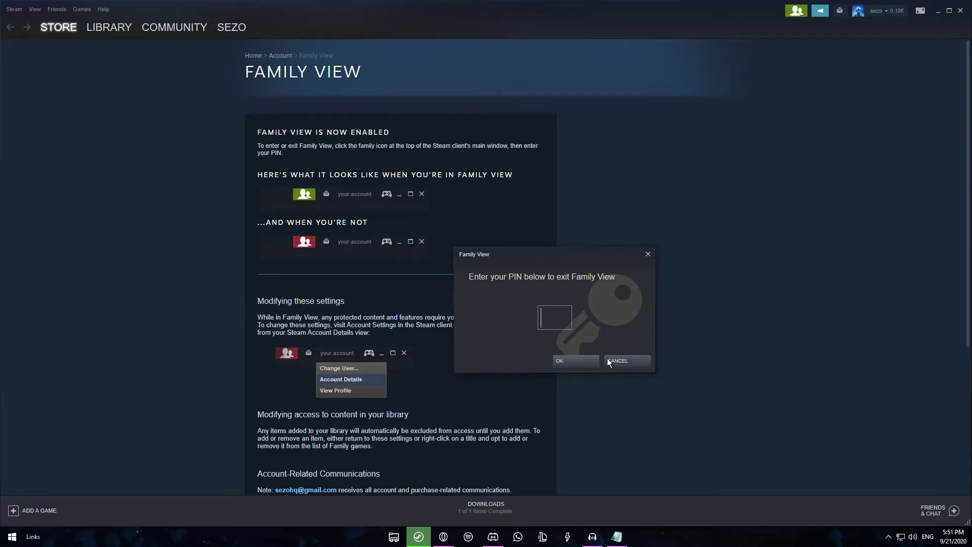
text(••••)
click(573, 361)
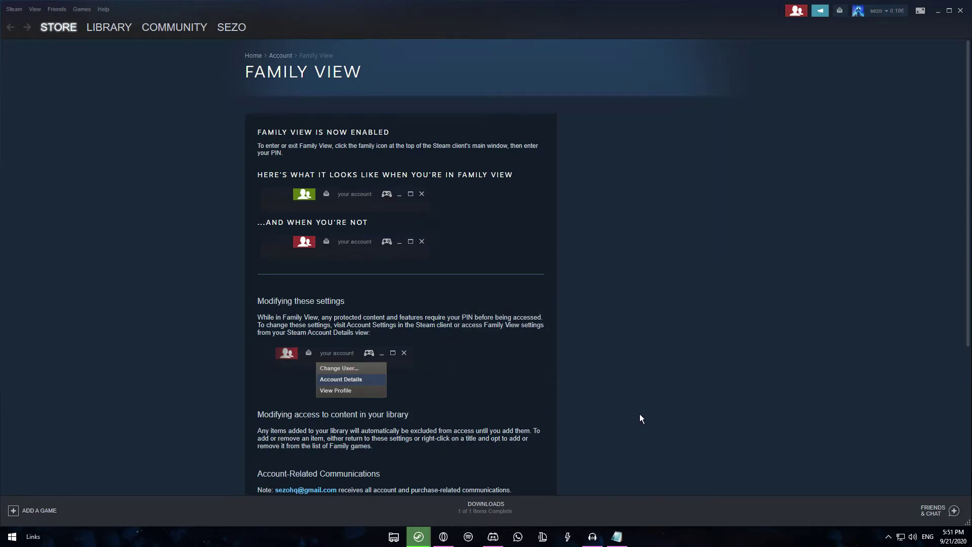
Step: Look through the game list in the library outside Family View
click(108, 27)
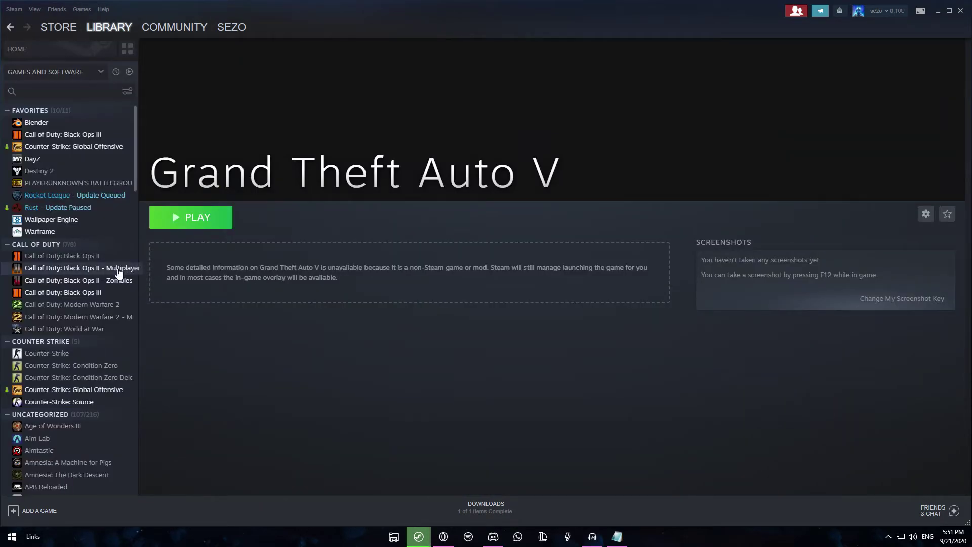
scroll(76, 362, down, 3)
scroll(75, 361, up, 5)
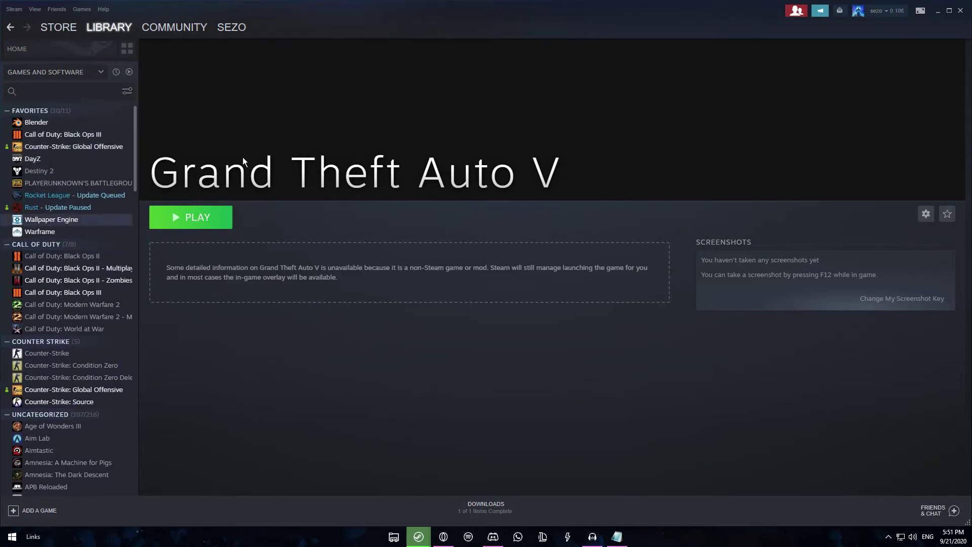
Step: Disable Family View for the account from its management page
click(796, 11)
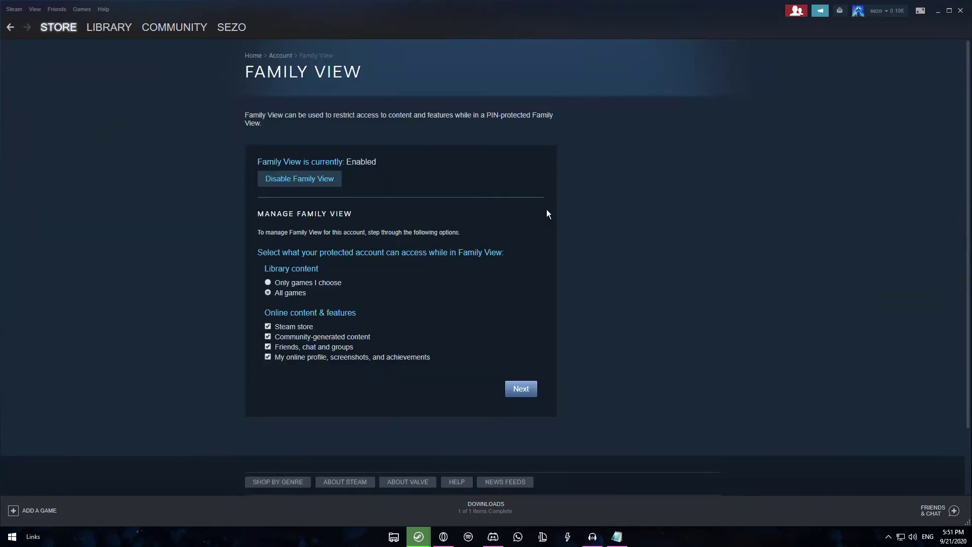
click(311, 181)
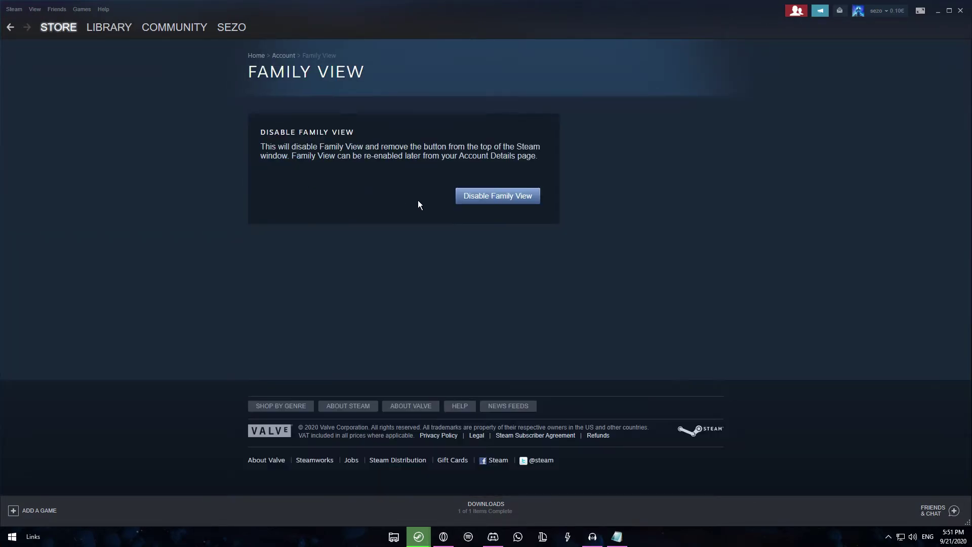
click(510, 197)
Step: View the Counter-Strike: Global Offensive page in the library
click(119, 27)
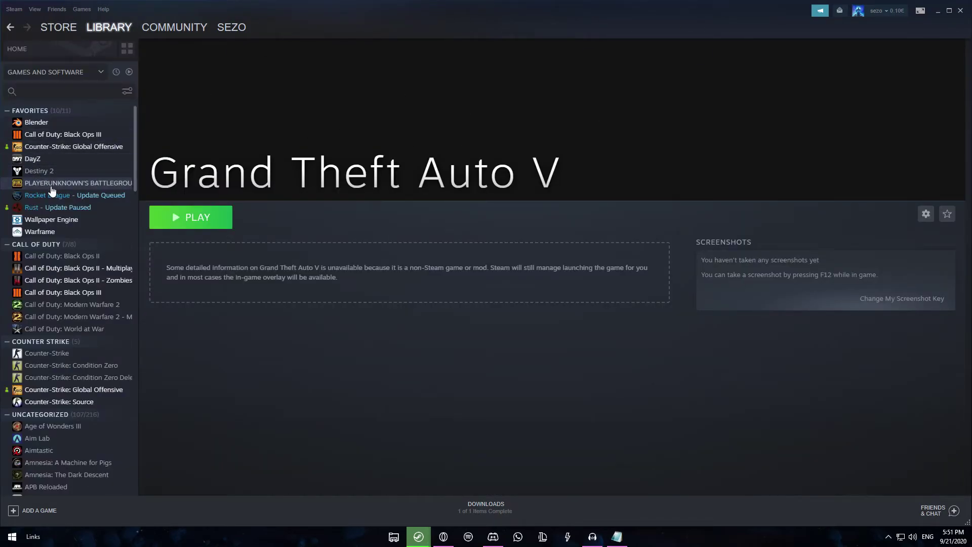
click(73, 146)
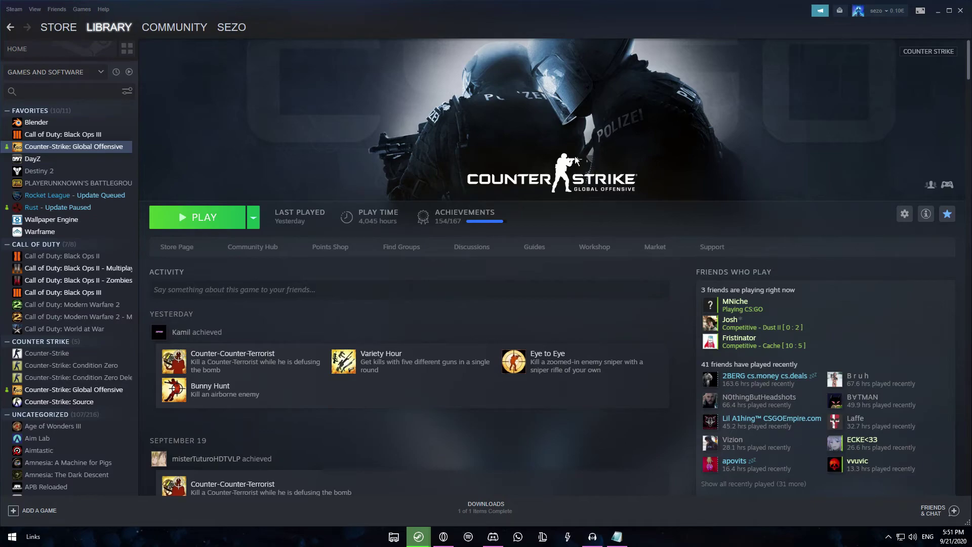
Step: View the in-game overlay settings, then close the settings window
click(14, 9)
click(41, 71)
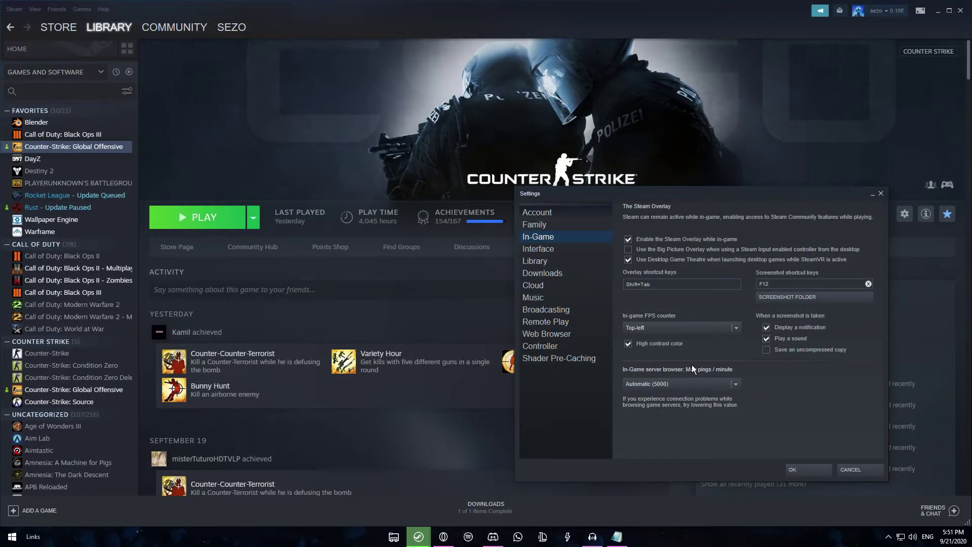
key(Escape)
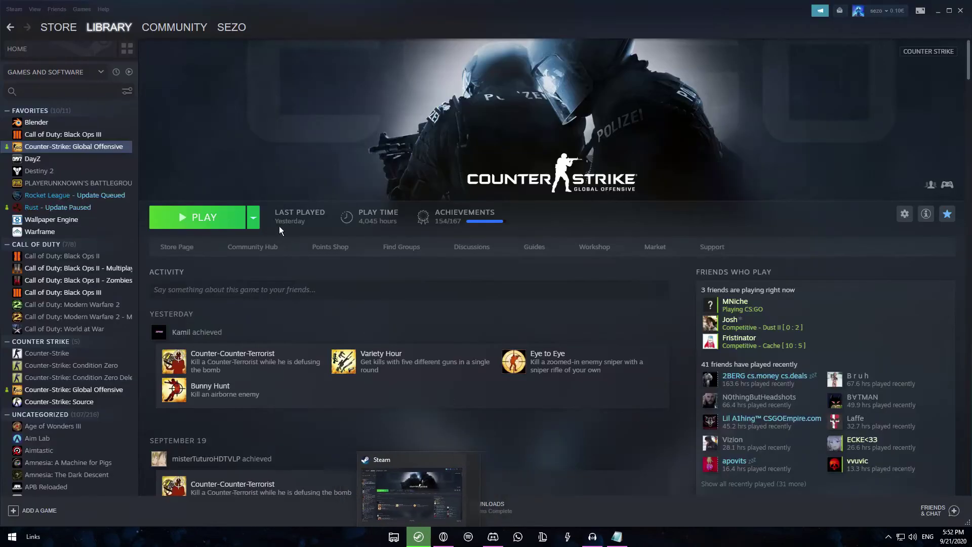
Step: Look through the position options for the in-game FPS counter in the In-Game settings, leaving the selection as is
click(14, 10)
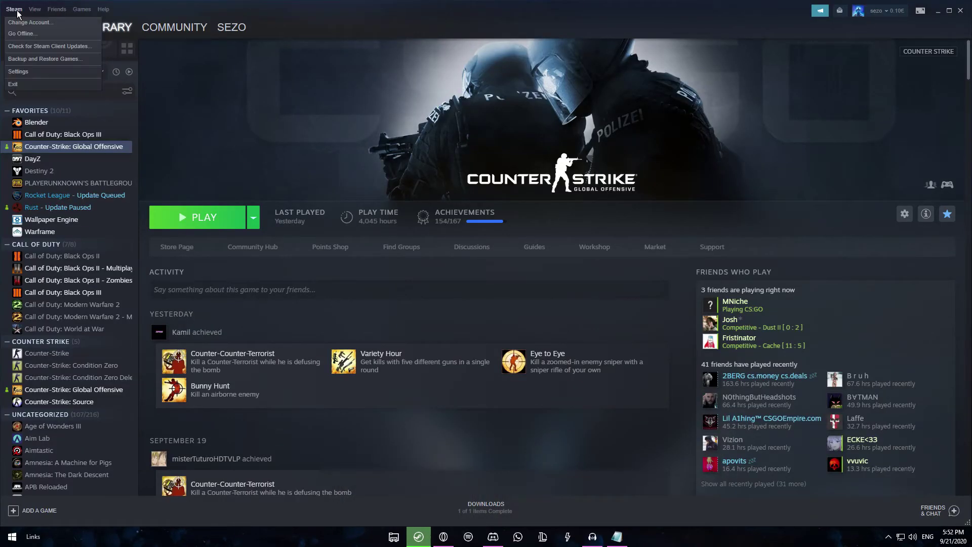
click(18, 71)
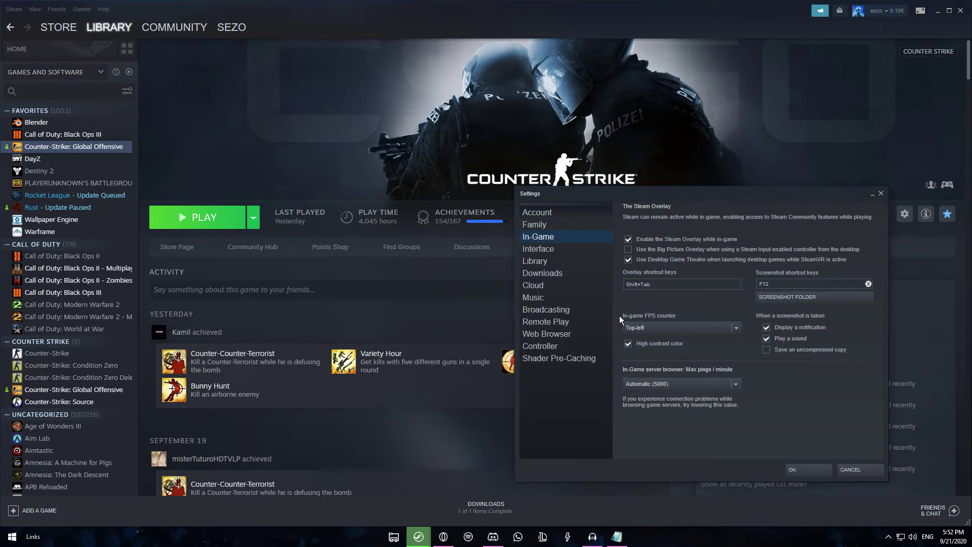
click(664, 326)
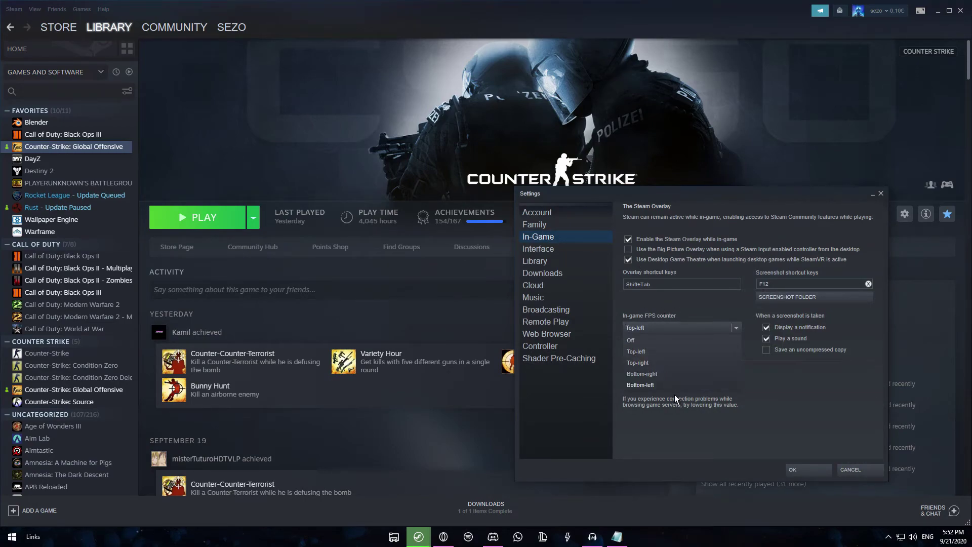
click(670, 303)
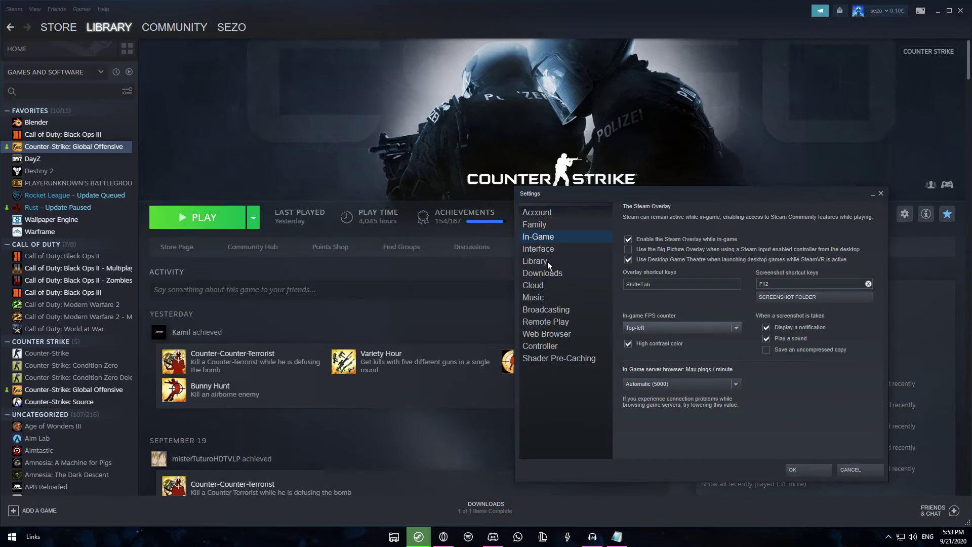
click(881, 193)
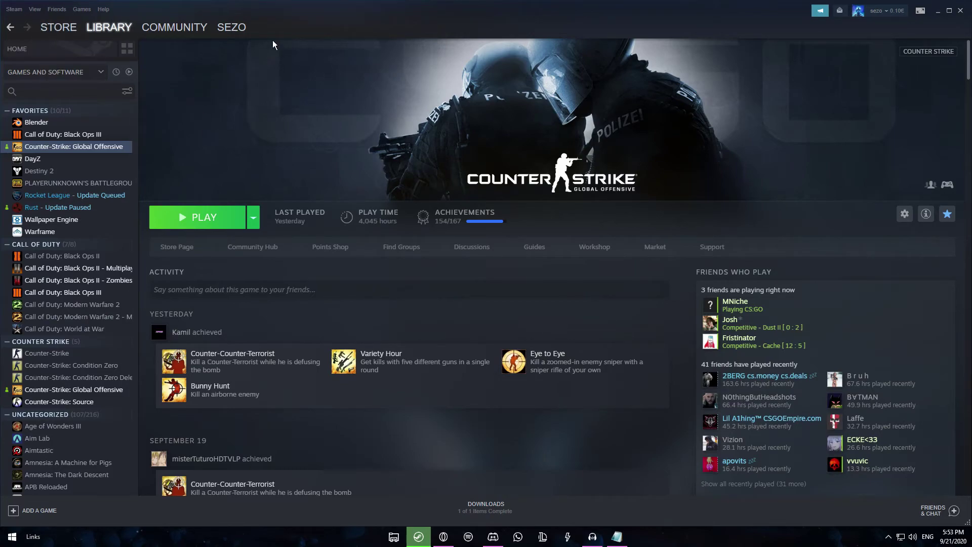
Step: Look through the choices for the window that appears at program start in the Interface settings, leaving the selection as is
mouse_move(67, 27)
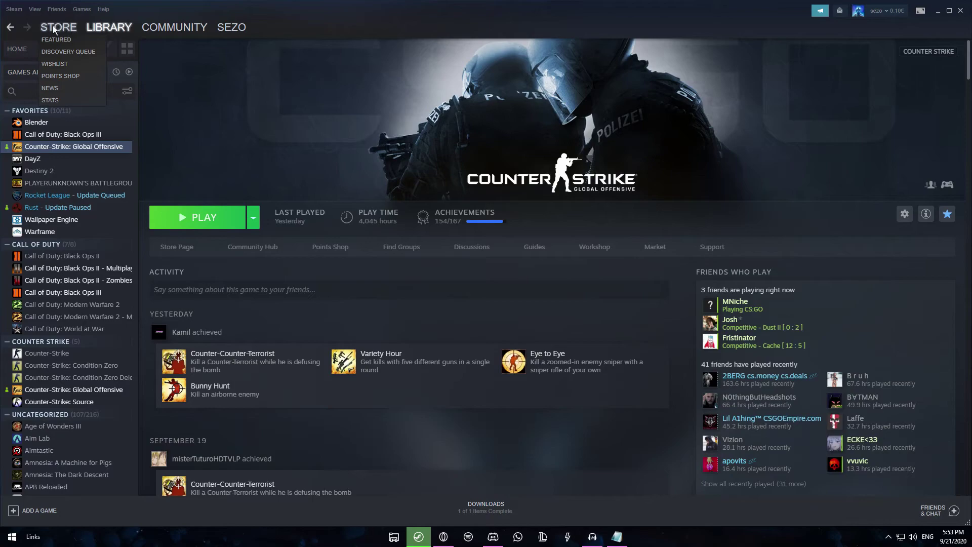
click(11, 10)
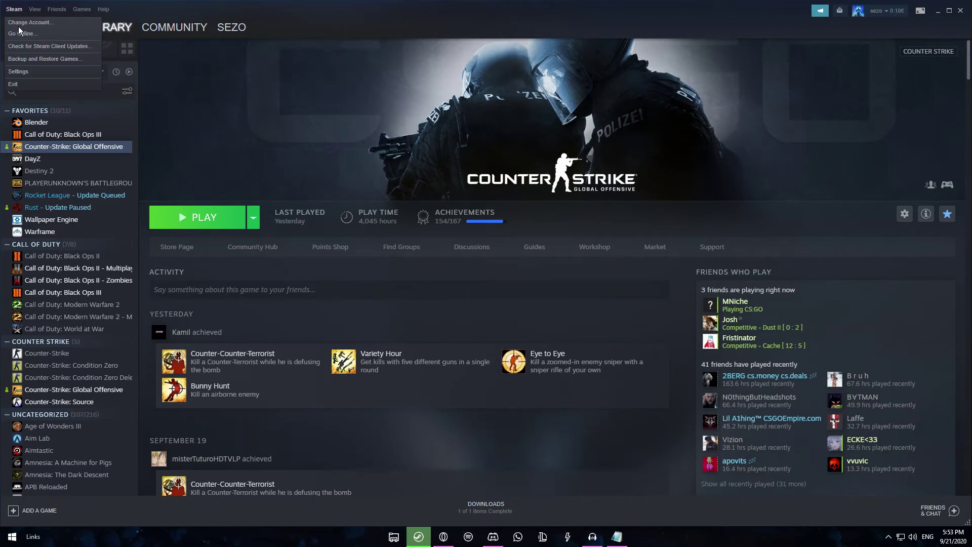
click(30, 71)
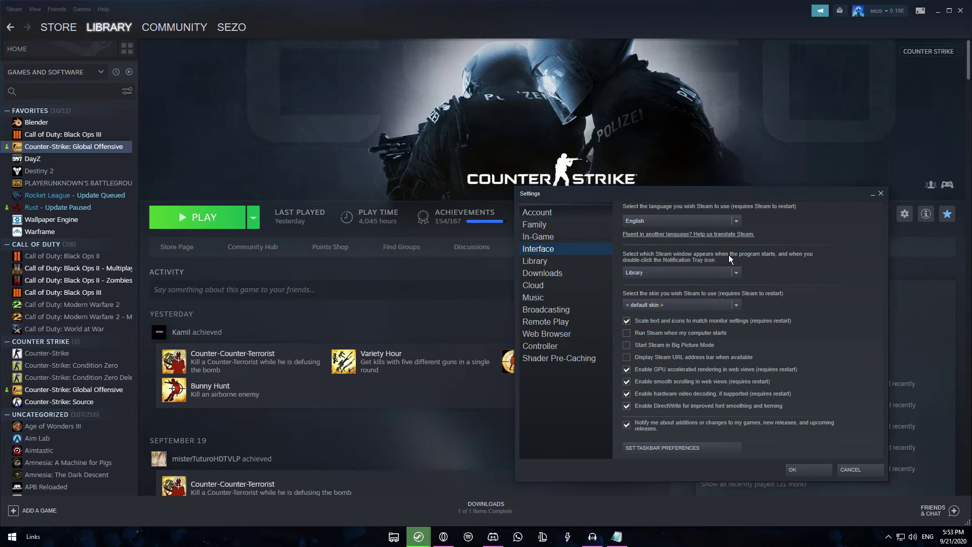
click(703, 274)
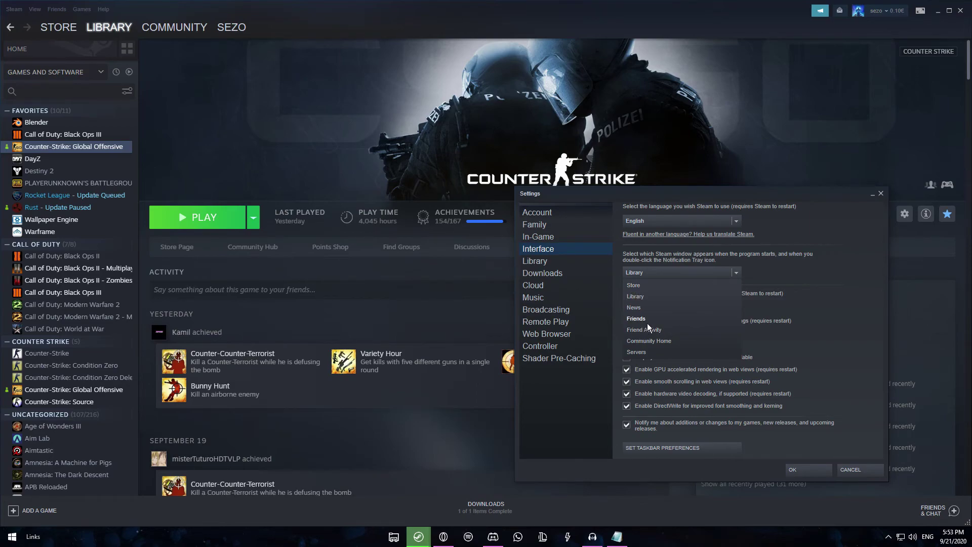
click(856, 258)
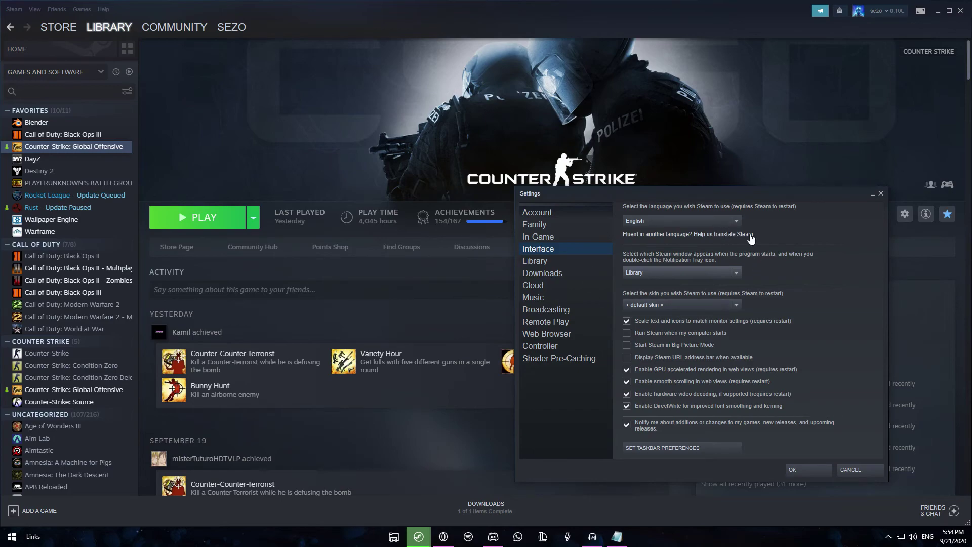
key(Escape)
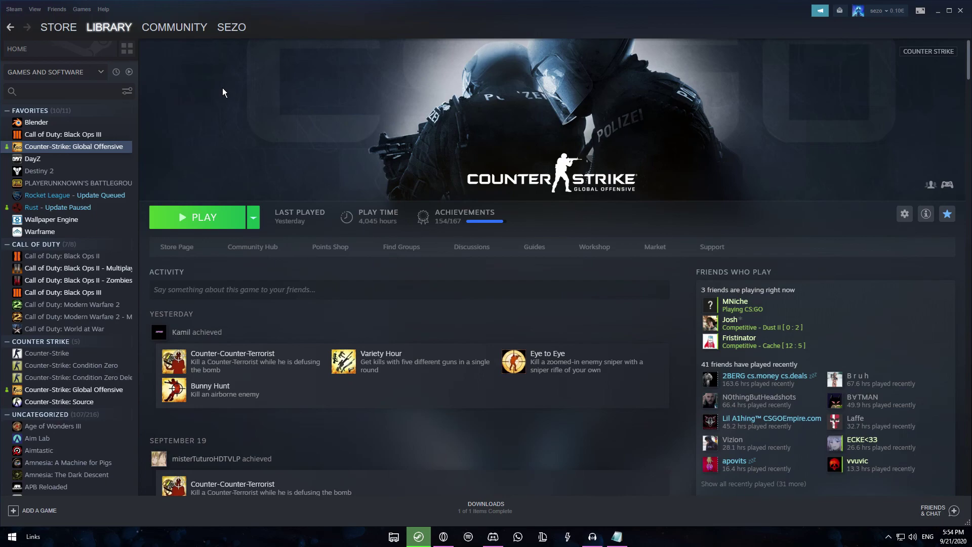
Step: Show the list of sections available for the account's own profile
mouse_move(232, 28)
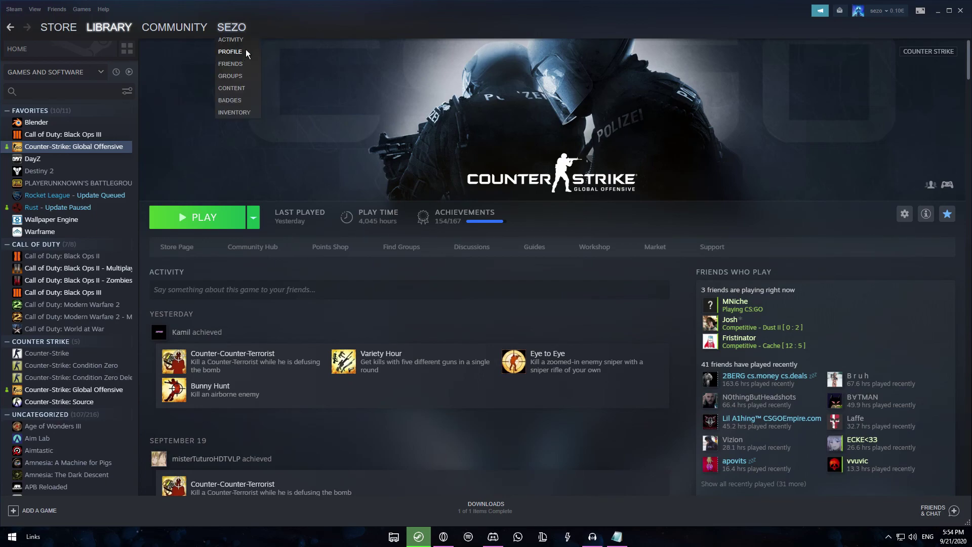